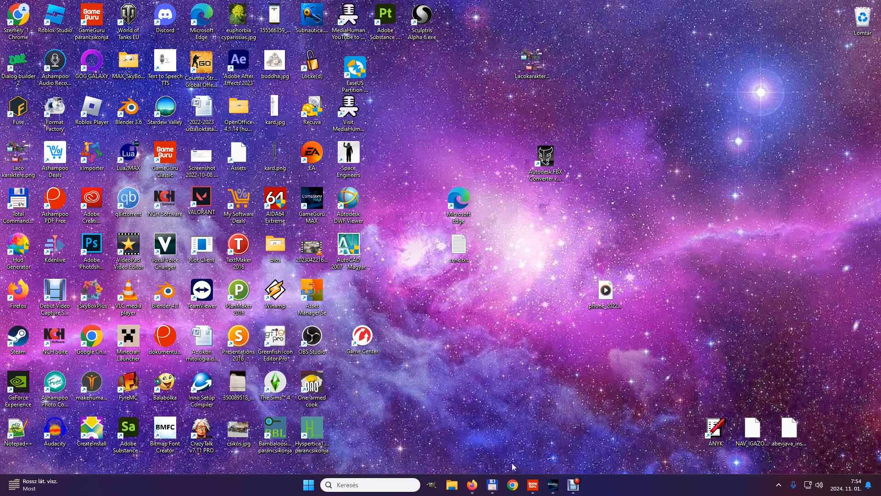
# Switch to Firefox on the ambientCG site and search its materials for "stone".
pyautogui.click(469, 461)
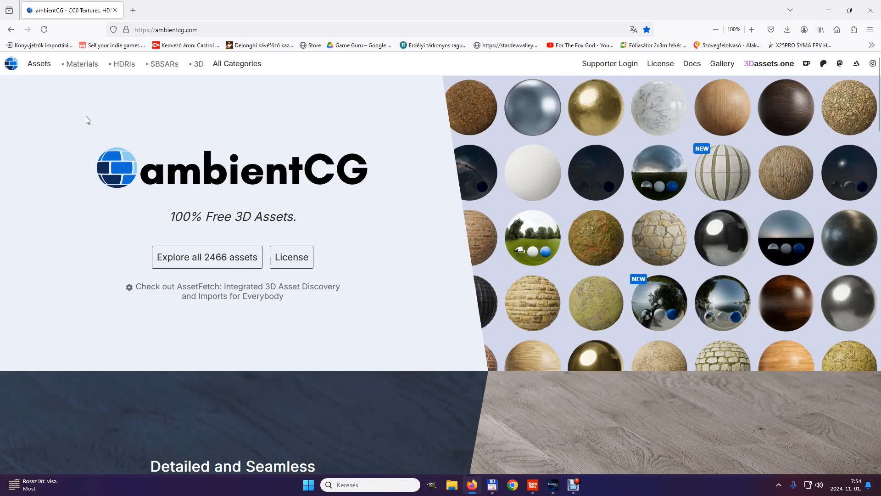
pyautogui.click(69, 64)
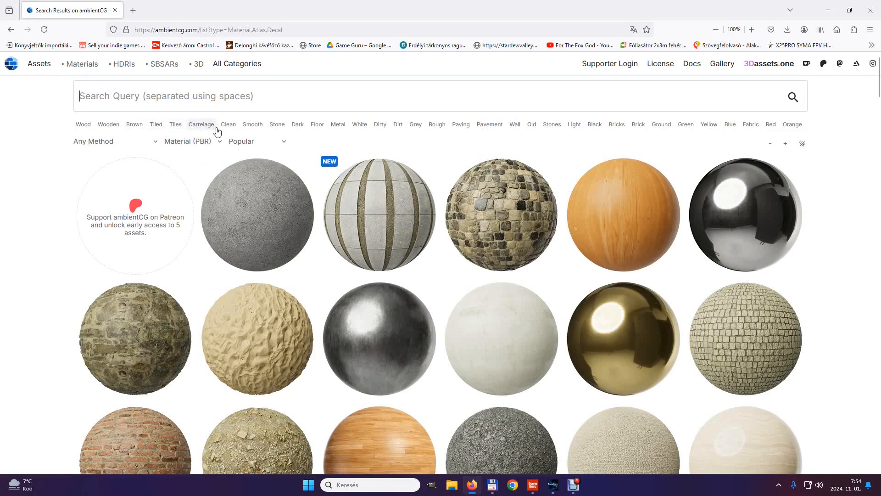
pyautogui.write('stone')
pyautogui.press('Return')
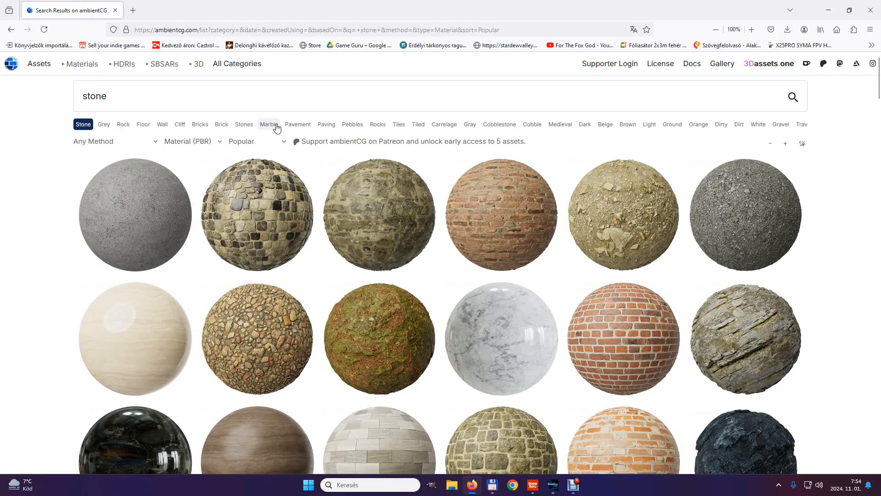
# Browse the stone search results and open the Gravel 023 material page.
pyautogui.scroll(-2, 275, 170)
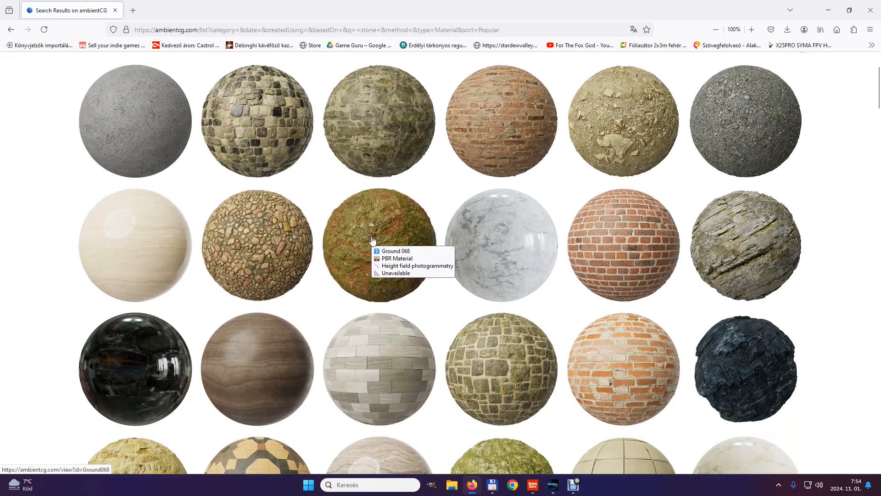
pyautogui.scroll(-2, 372, 240)
pyautogui.scroll(-2, 372, 240)
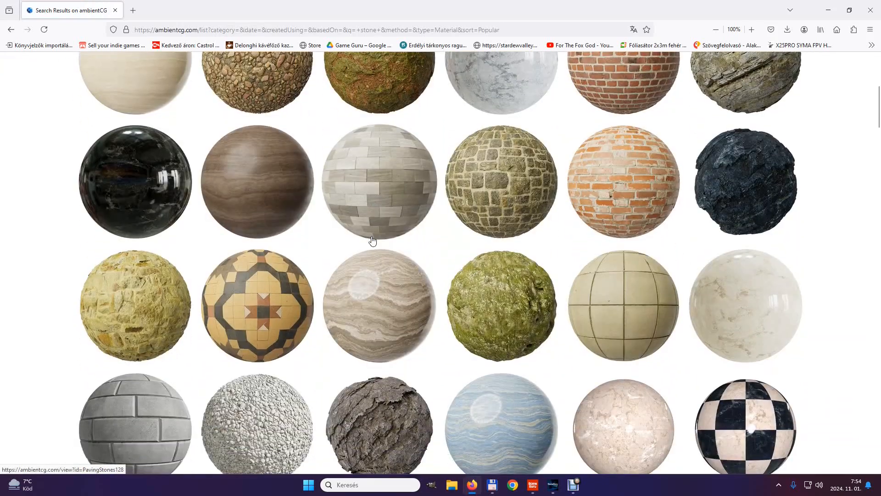
pyautogui.scroll(-4, 373, 240)
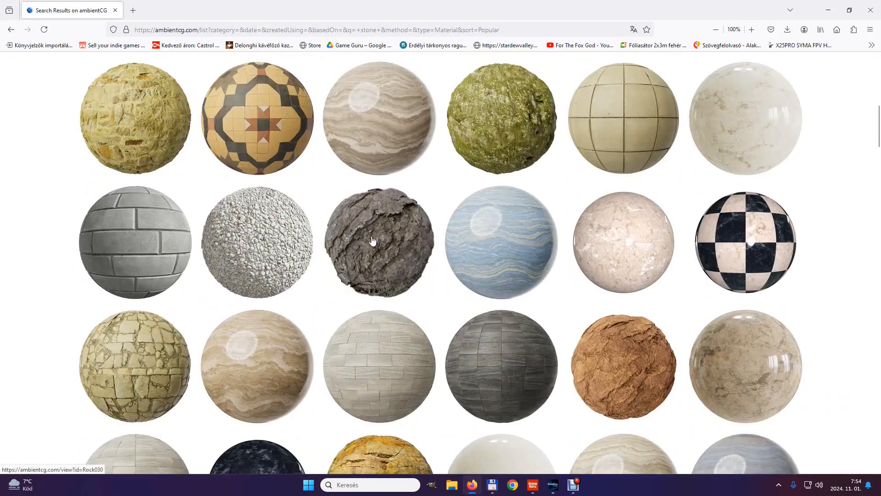
pyautogui.click(243, 250)
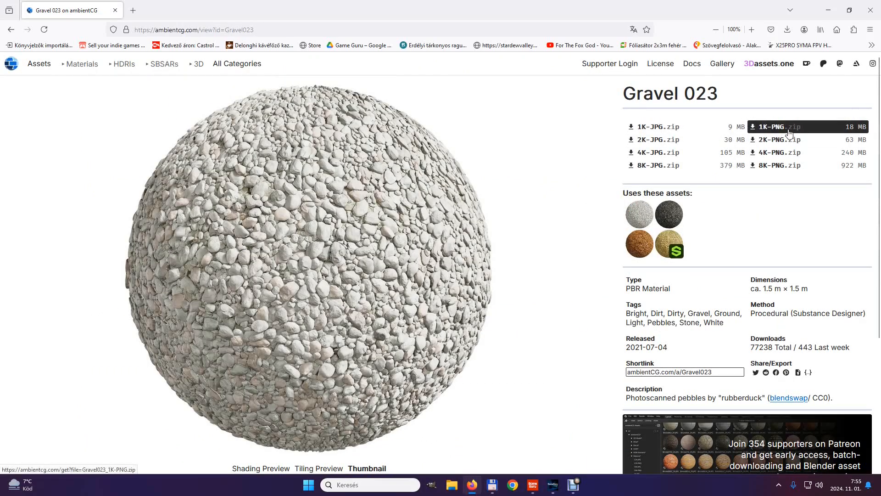
# Download the 1K-PNG archive of Gravel 023 into the tempguru\Textúrák folder.
pyautogui.moveTo(783, 131)
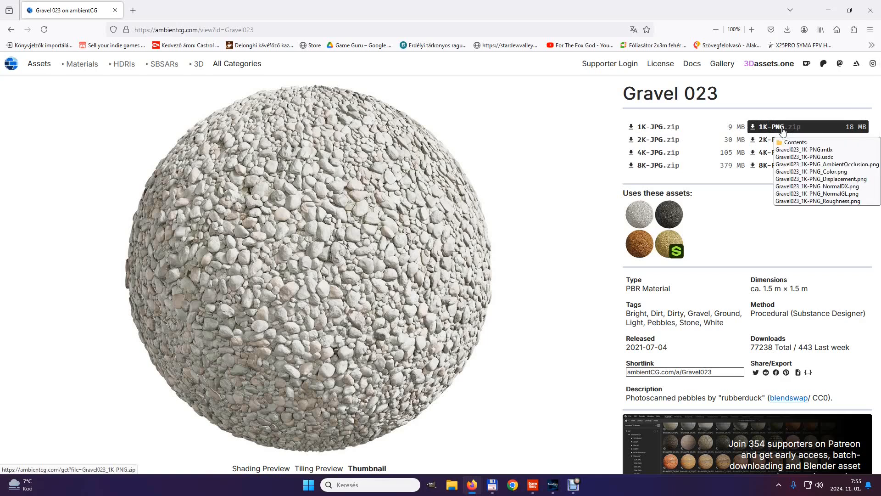
pyautogui.click(782, 130)
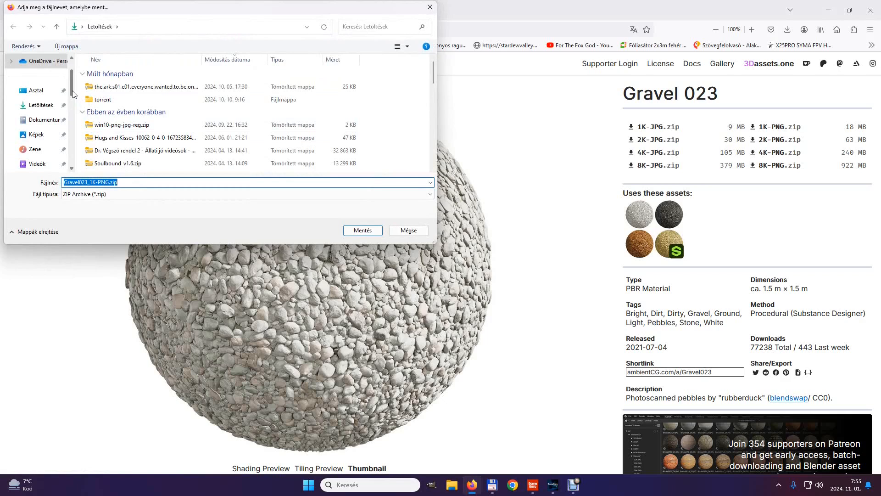
pyautogui.moveTo(73, 95); pyautogui.dragTo(72, 104)
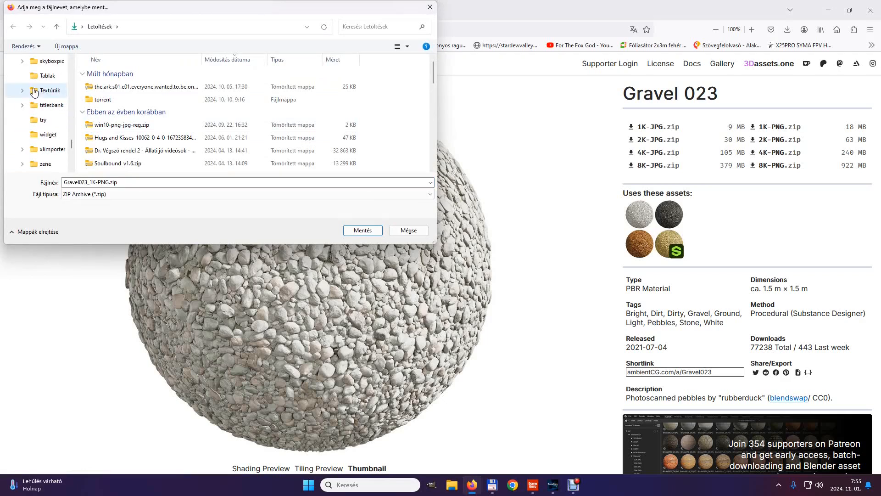
pyautogui.click(31, 89)
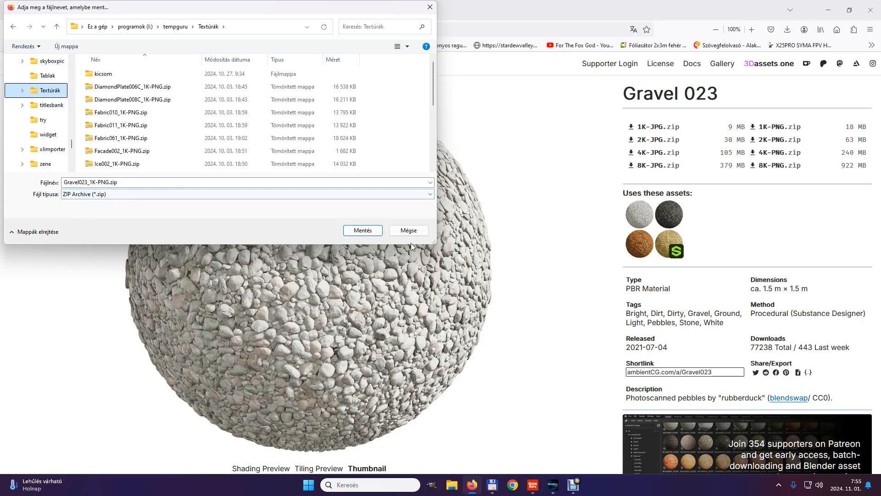
pyautogui.click(363, 230)
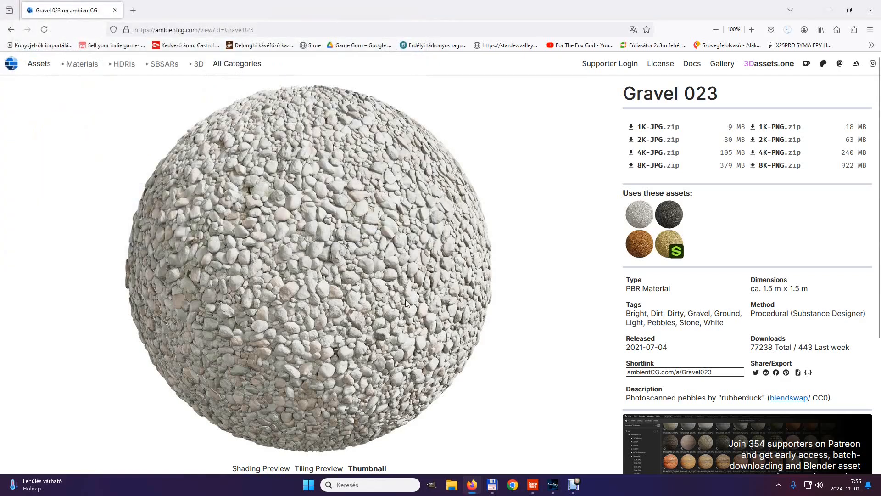
# Switch to Total Commander, open the Gravel023_1K-PNG archive, and create a folder named "kavicsos" inside the kicsom folder.
pyautogui.click(491, 485)
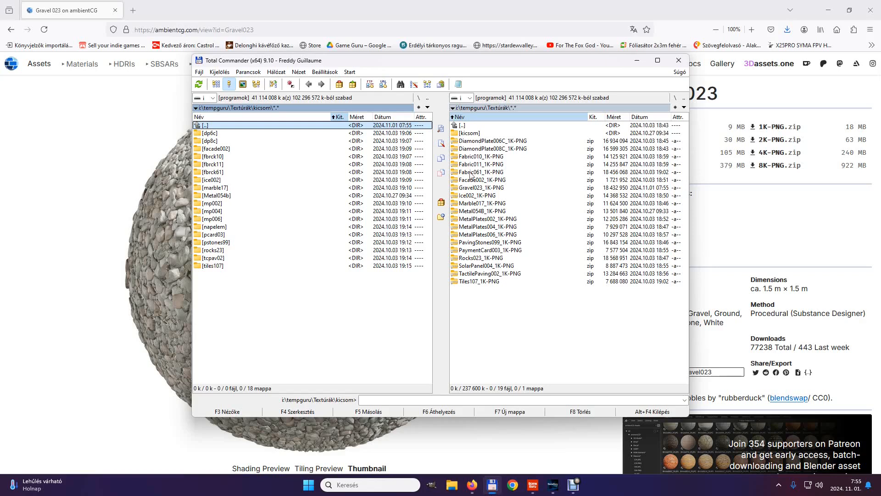
pyautogui.doubleClick(456, 188)
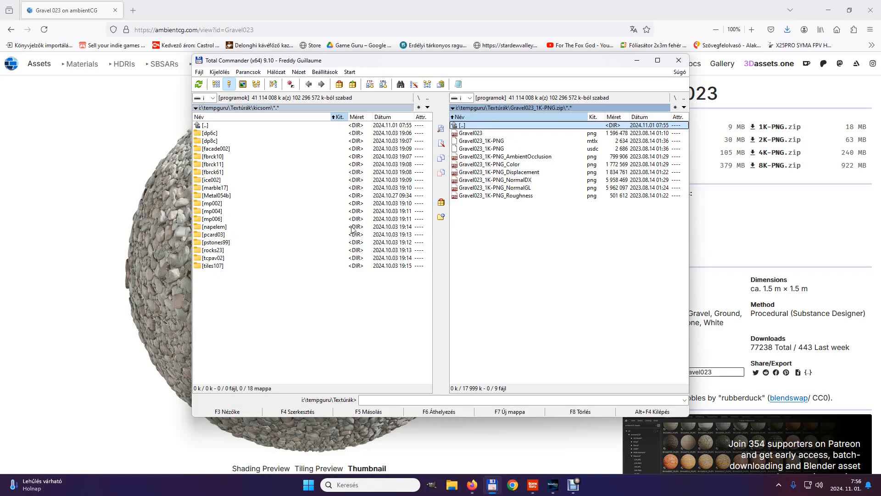
pyautogui.click(238, 292)
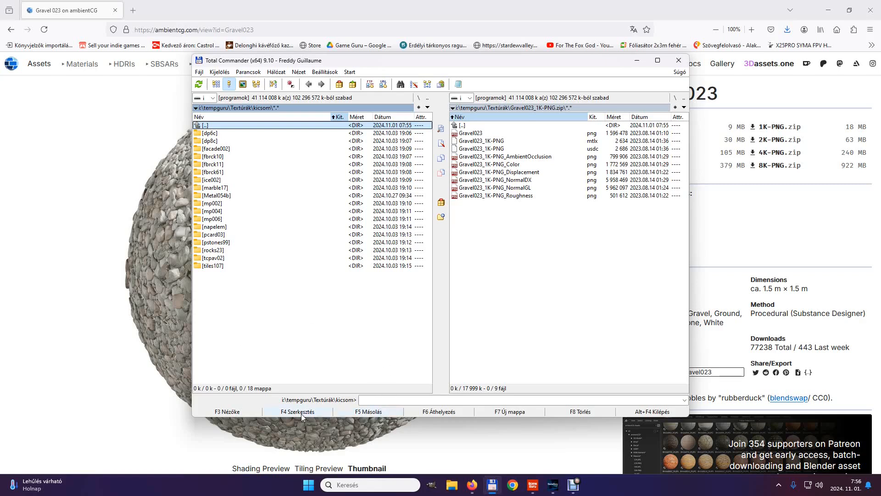
pyautogui.click(496, 410)
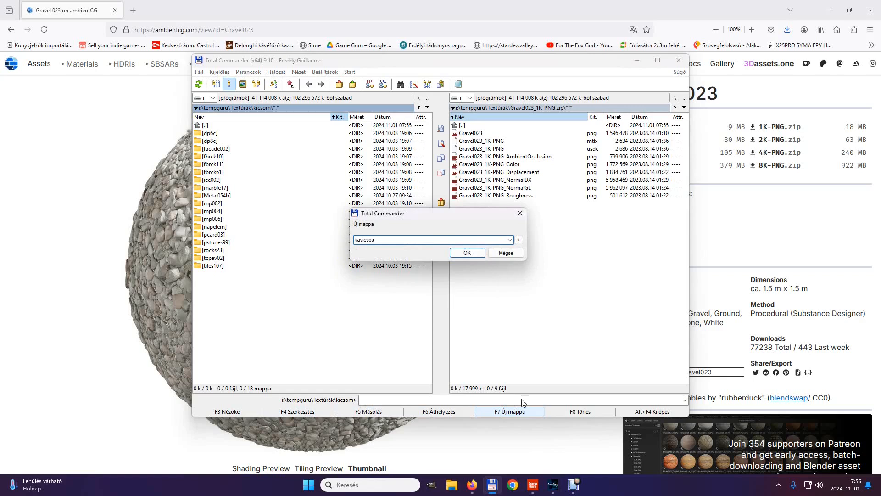
pyautogui.press('Return')
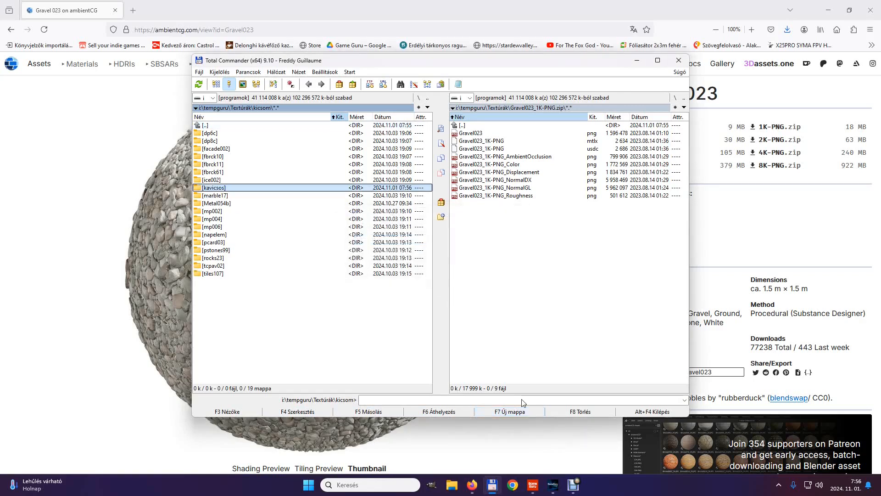
# Extract all files of the Gravel023_1K-PNG archive into the kavicsos folder, and return to the kicsom folder.
pyautogui.press('Return')
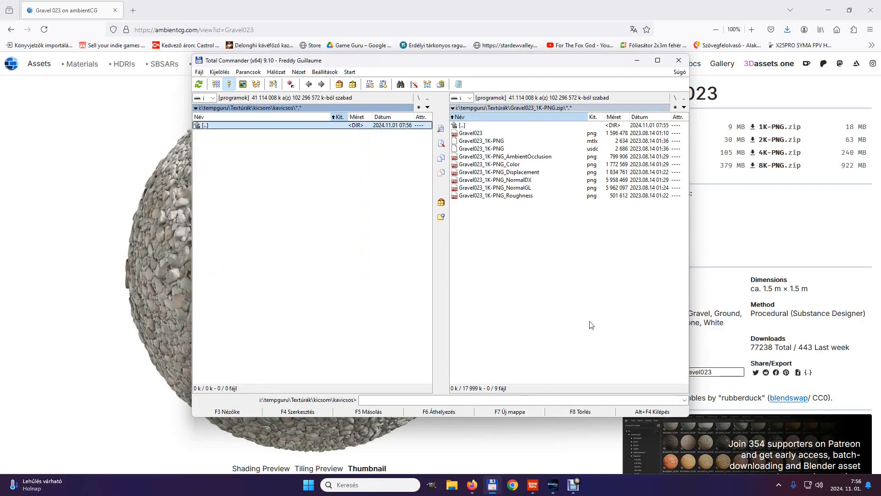
pyautogui.moveTo(482, 134); pyautogui.dragTo(491, 198, button='right')
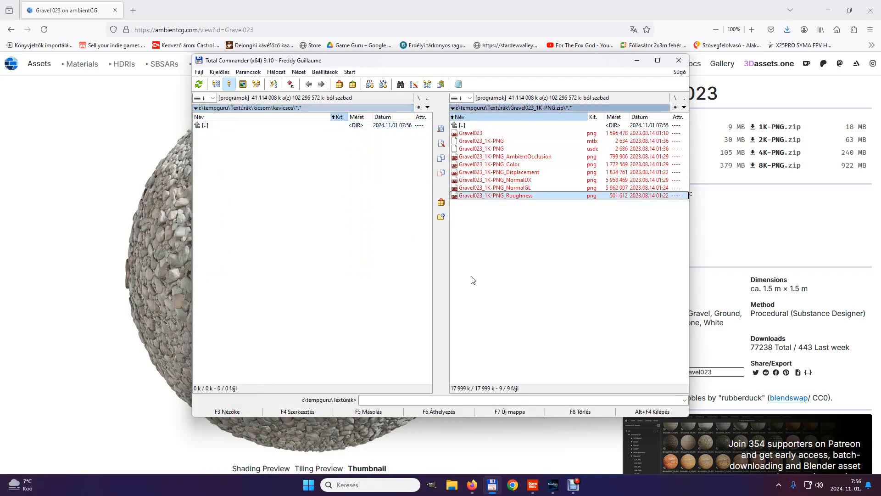
pyautogui.click(376, 412)
pyautogui.click(389, 262)
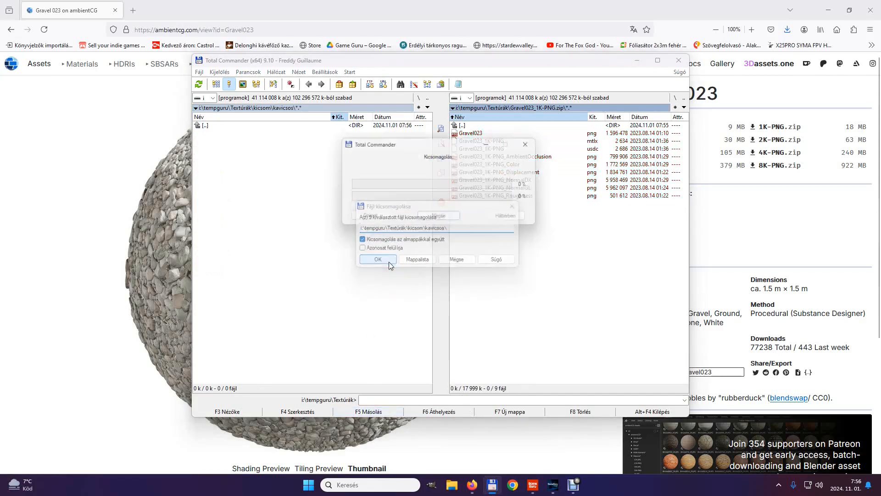
pyautogui.doubleClick(205, 125)
# Switch back to Firefox, filter the ambientCG materials by Metal, and open the gold Metal 034 material page.
pyautogui.click(110, 117)
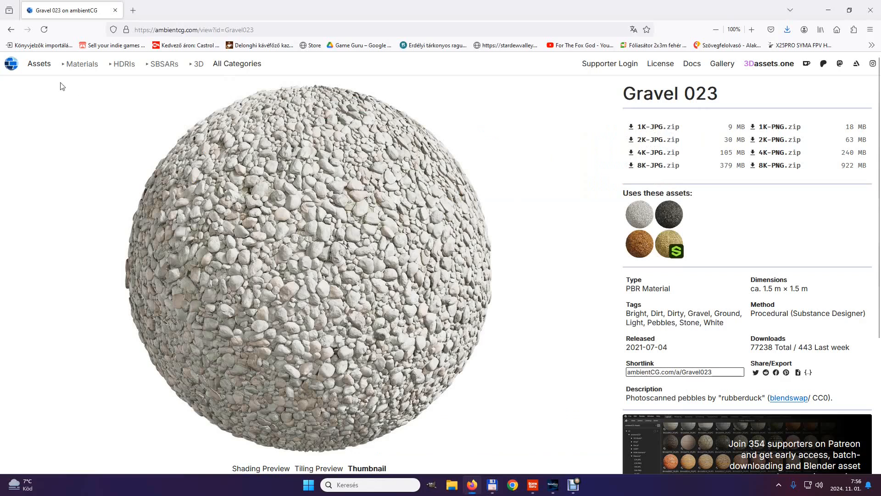
pyautogui.click(10, 31)
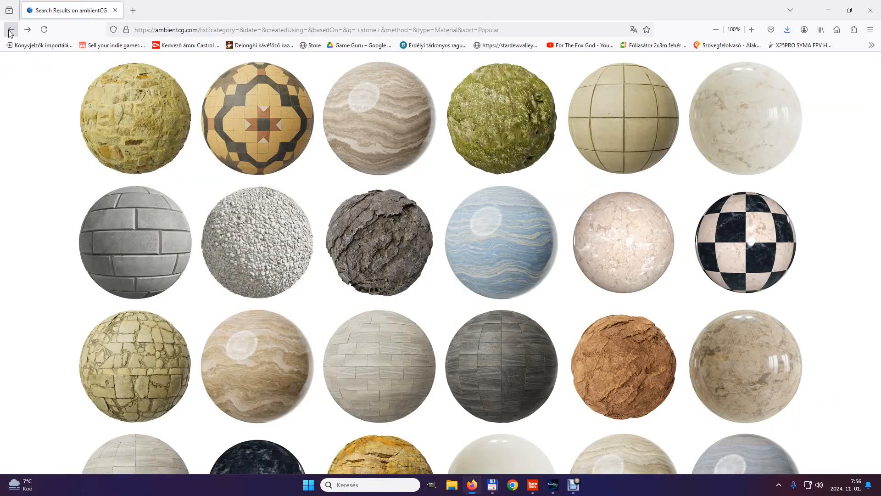
pyautogui.click(10, 32)
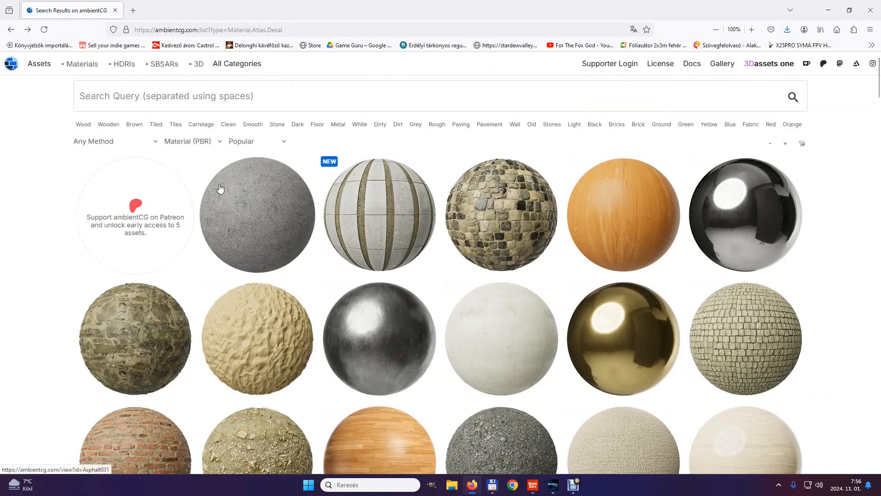
pyautogui.click(336, 124)
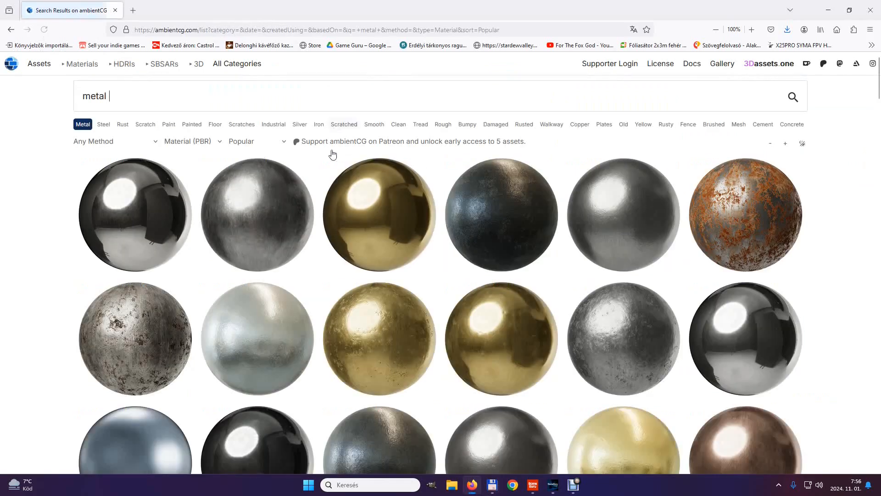
pyautogui.scroll(-7, 339, 262)
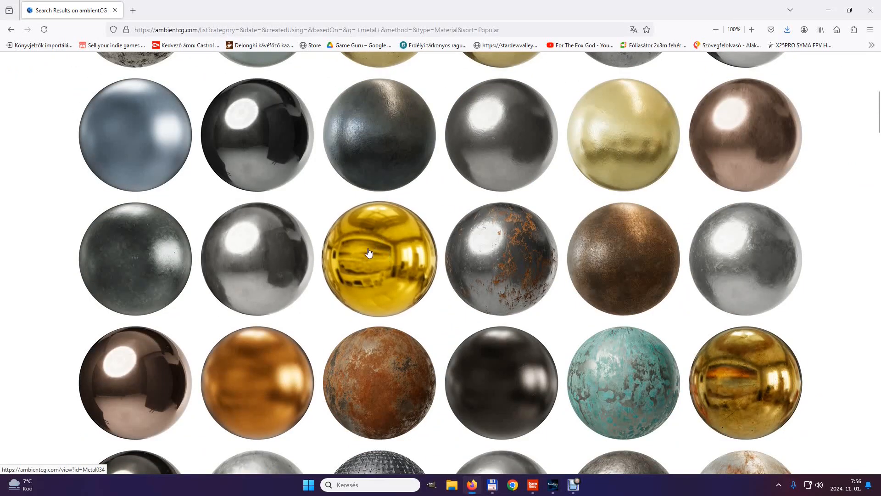
pyautogui.click(386, 270)
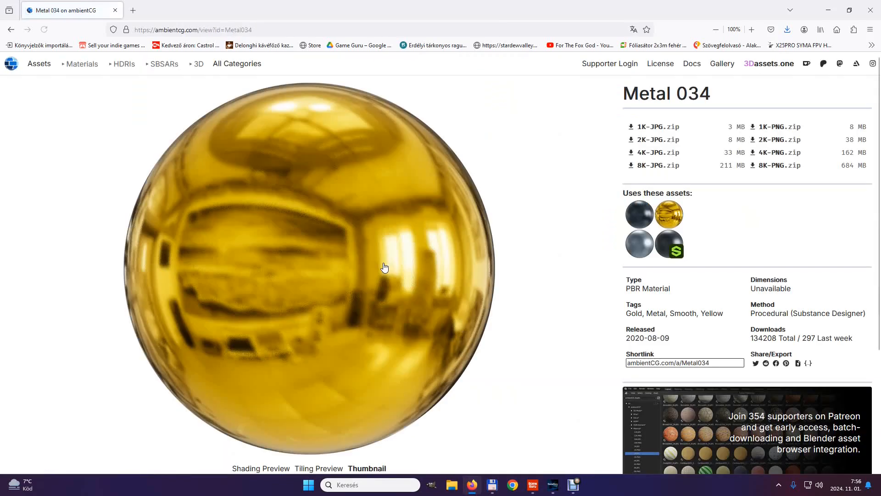
# Switch to Total Commander and leave the Gravel023_1K-PNG archive for its parent Textúrák folder.
pyautogui.hotkey('alt', 'Tab')
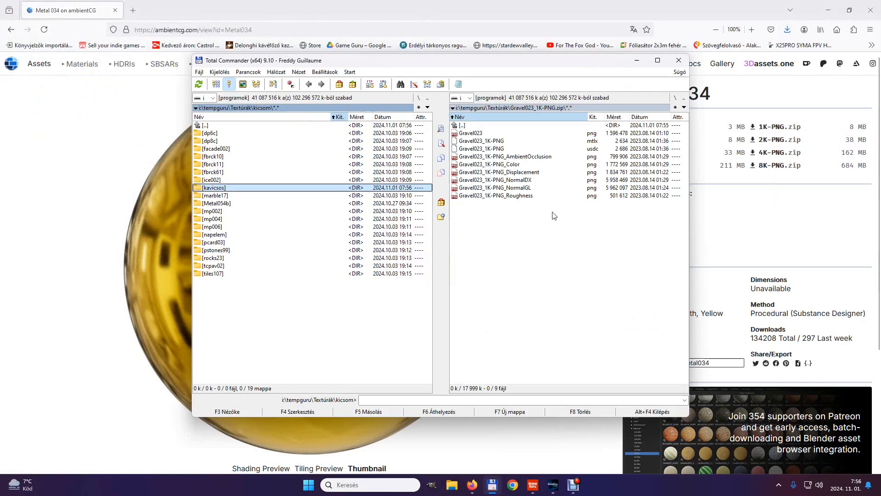
pyautogui.click(464, 126)
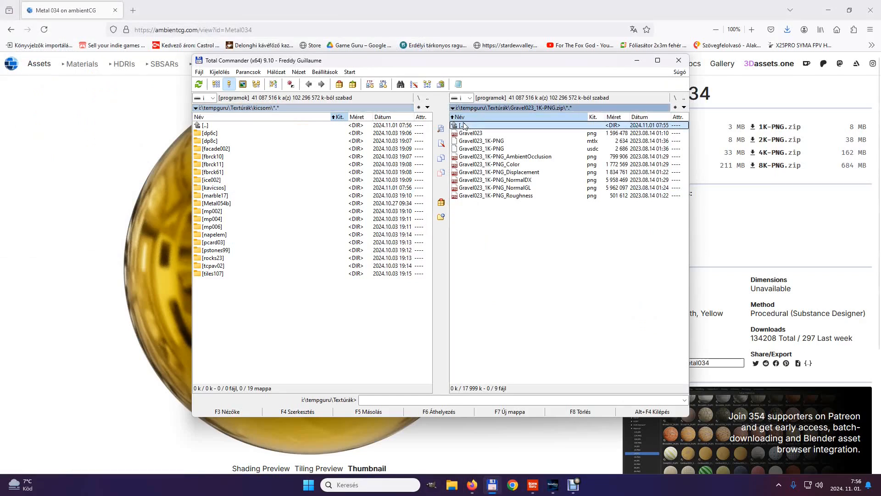
pyautogui.doubleClick(464, 126)
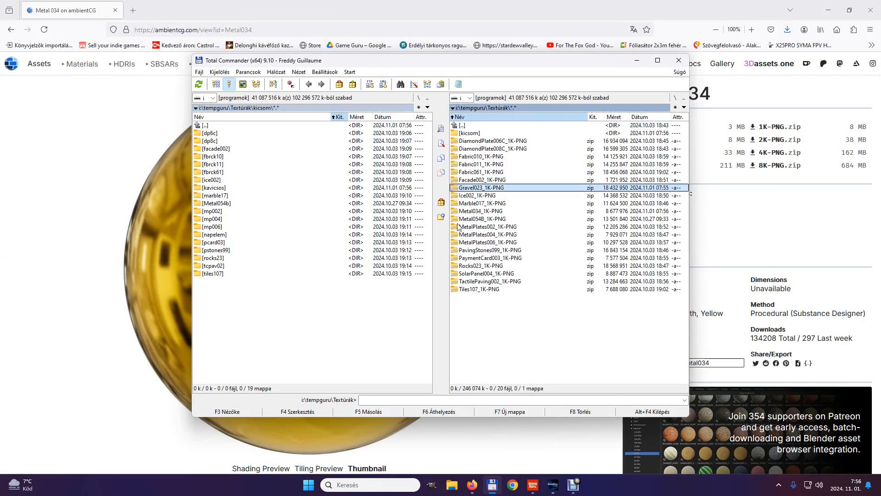
# Minimize Firefox, switch to GameGuru, and view the Cave entities of Mega Pack 02 in the entity library without adding any.
pyautogui.click(835, 12)
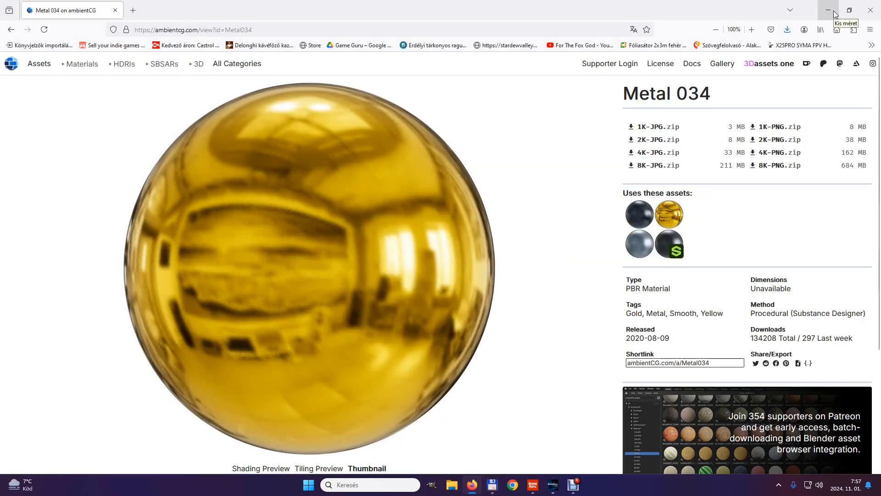
pyautogui.click(834, 14)
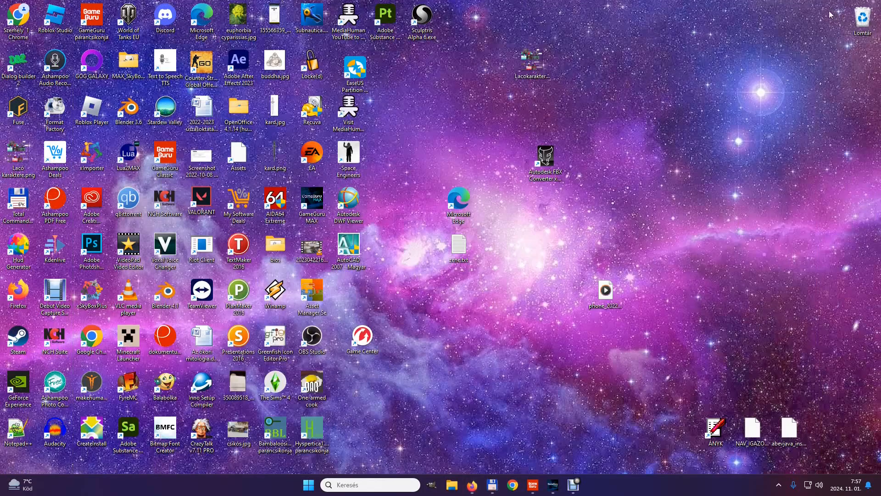
pyautogui.click(530, 490)
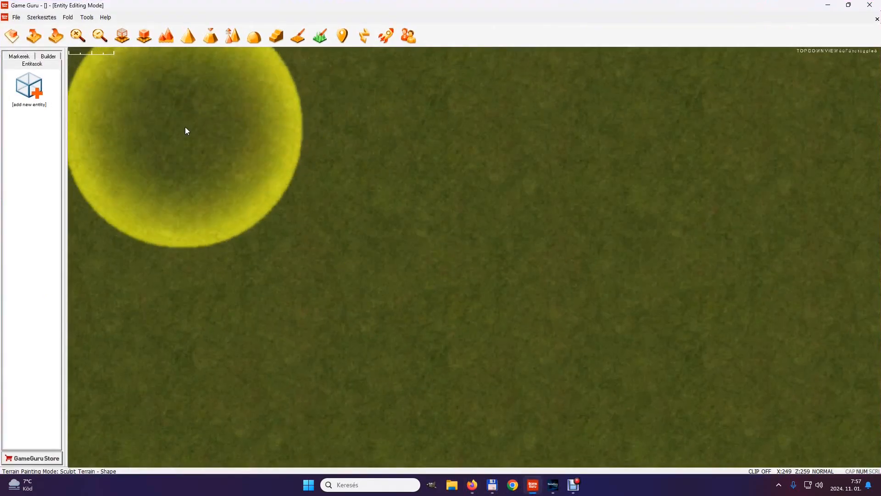
pyautogui.click(26, 89)
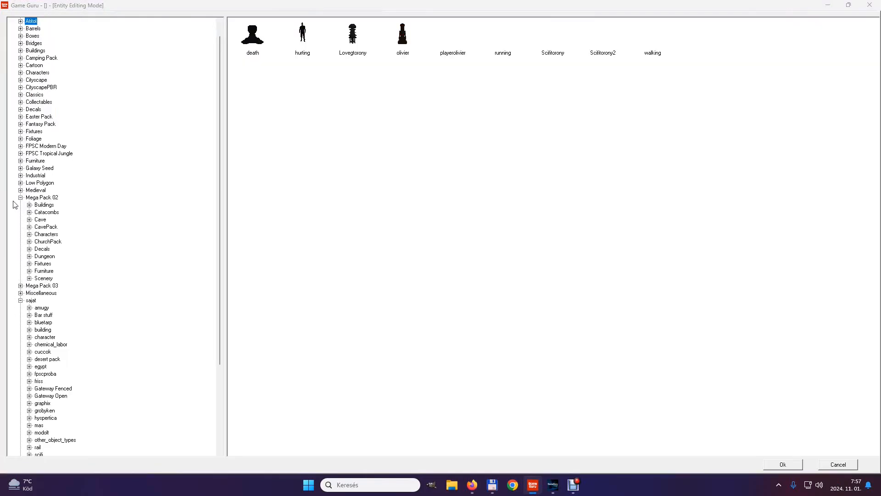
pyautogui.click(30, 220)
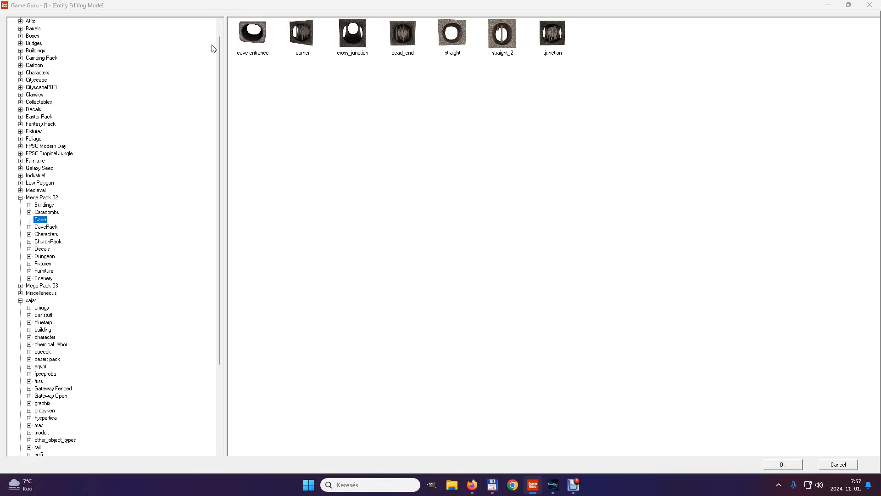
pyautogui.click(836, 464)
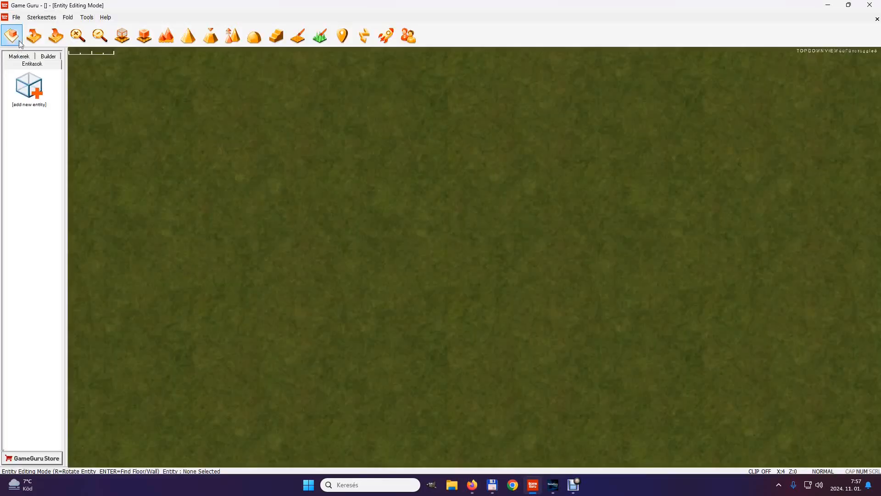
# Import the cave entrance.x model from the Mega Pack 02 Cave folder as a new entity.
pyautogui.click(16, 17)
pyautogui.click(51, 125)
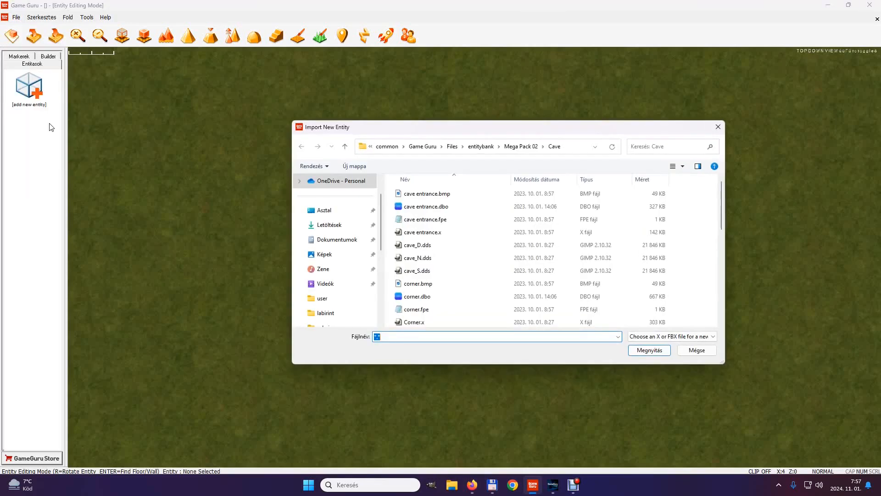
pyautogui.click(418, 232)
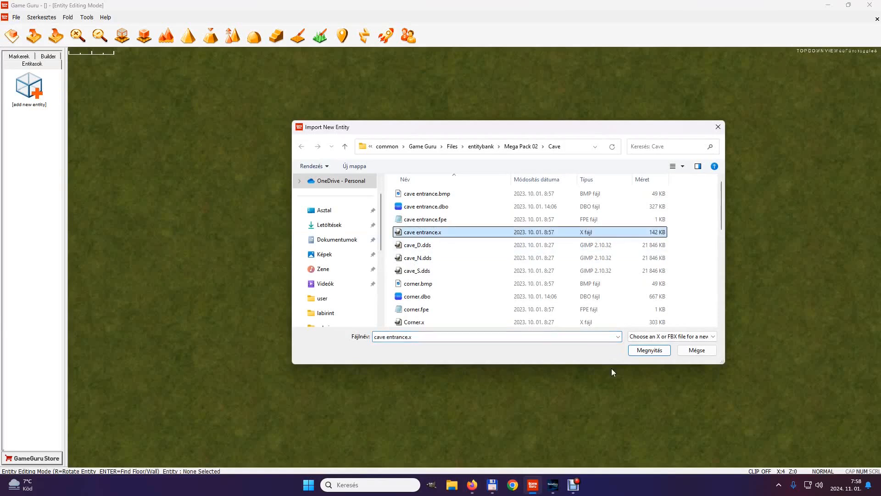
pyautogui.click(649, 350)
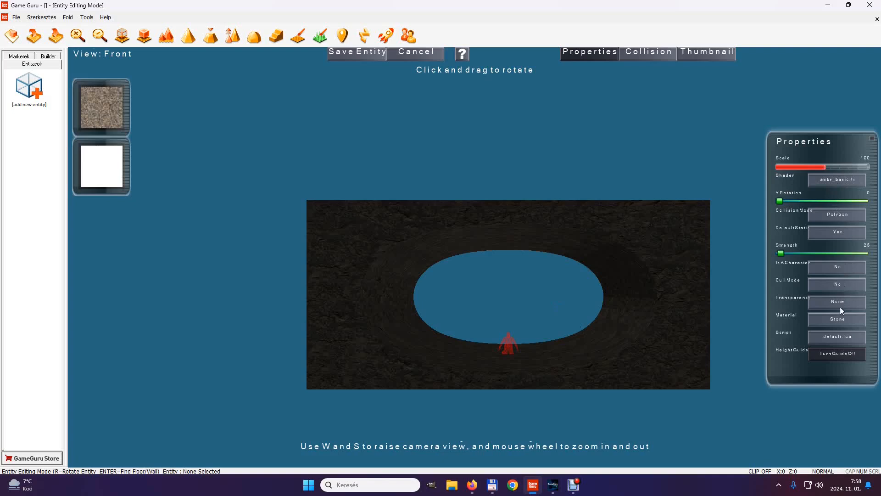
# Replace the cave model's color texture with Gravel023_1K-PNG_Color.png from the tempguru Textúrák\kicsom\kavicsos folder.
pyautogui.click(108, 106)
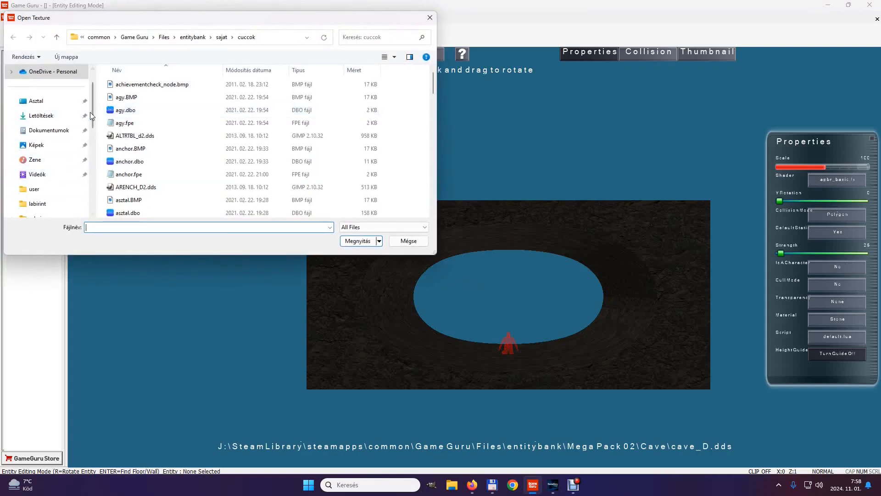
pyautogui.moveTo(92, 111); pyautogui.dragTo(93, 175)
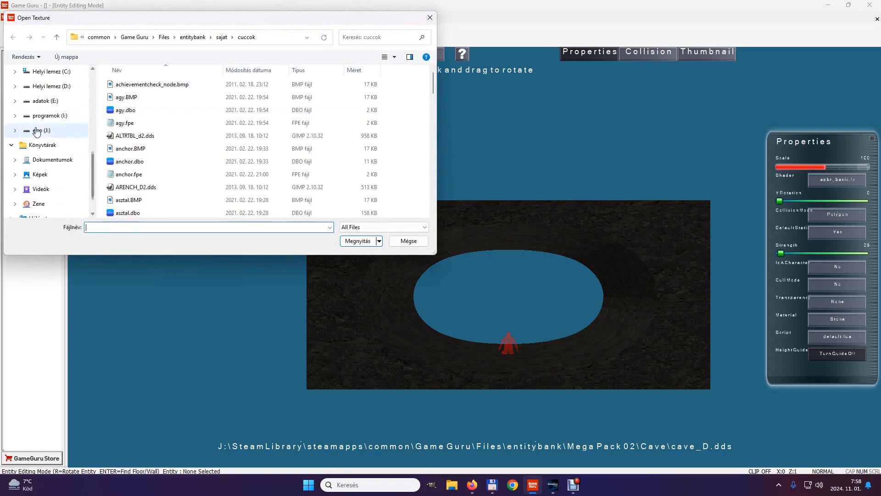
pyautogui.scroll(-1, 13, 120)
pyautogui.click(15, 115)
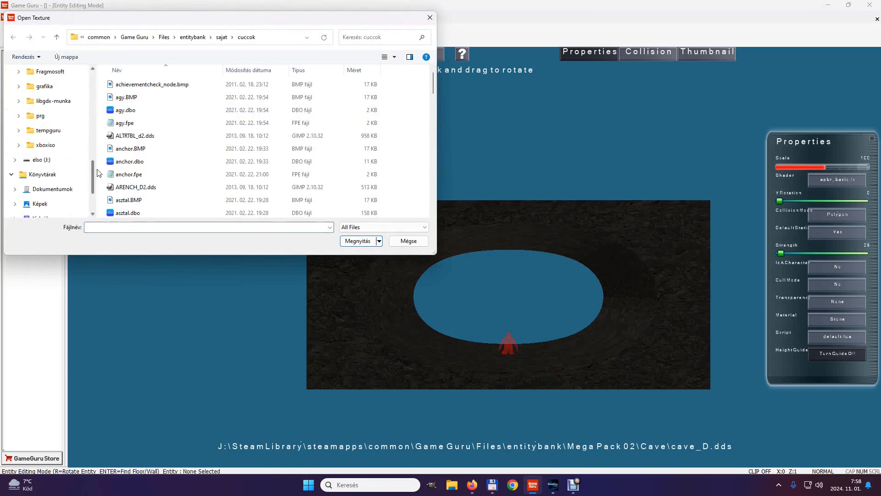
pyautogui.click(18, 131)
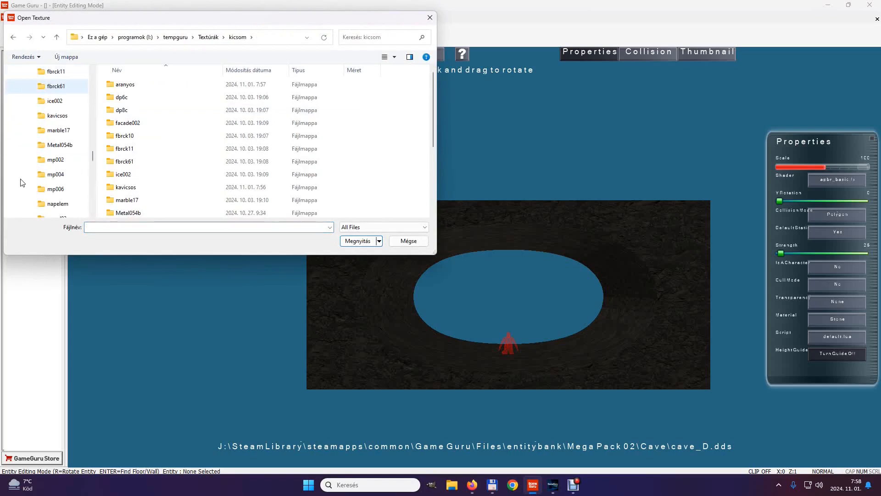
pyautogui.click(43, 117)
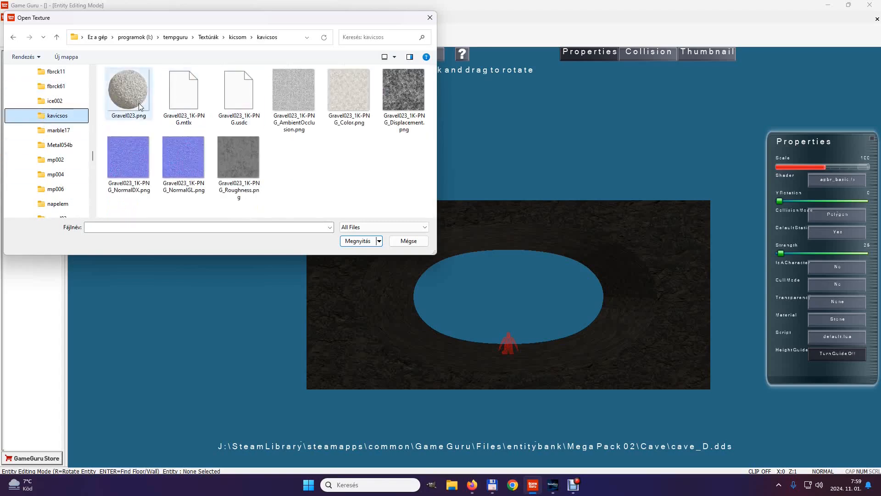
pyautogui.click(344, 93)
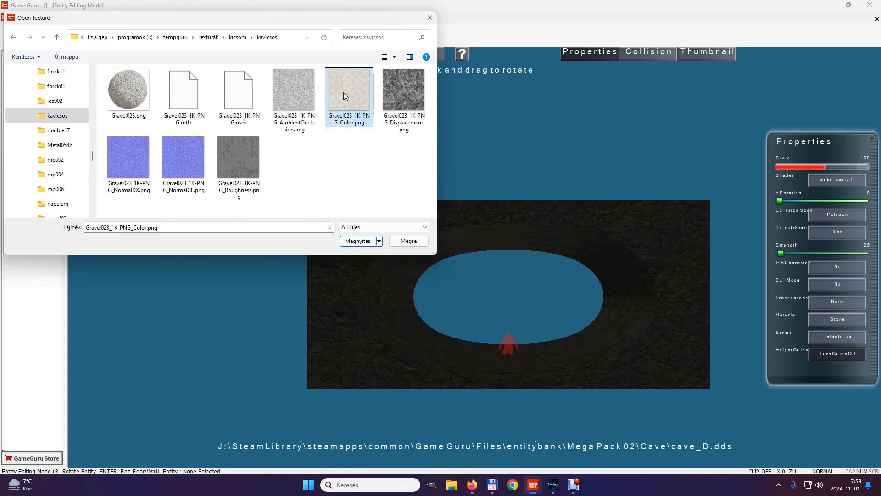
pyautogui.click(352, 243)
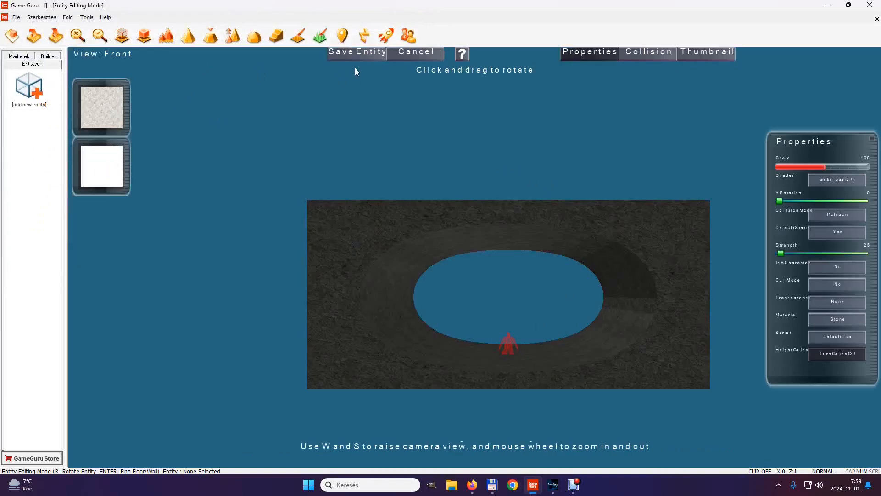
# Save the entity as kavicsoscso in a new folder named textured inside the user entity folder.
pyautogui.click(354, 52)
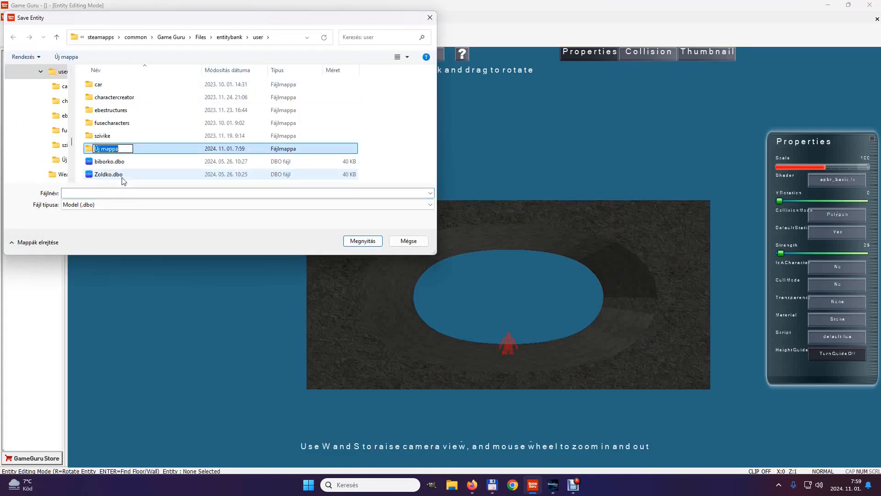
pyautogui.write('t')
pyautogui.press('Return')
pyautogui.press('Return')
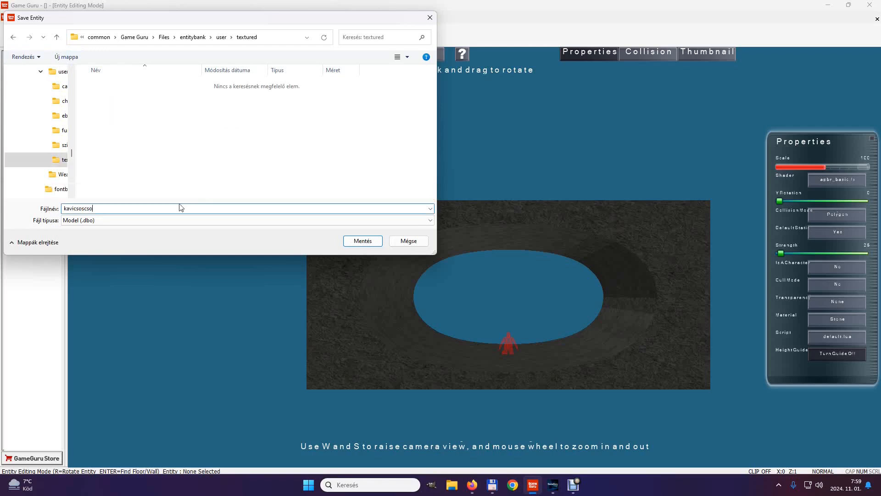
pyautogui.click(361, 240)
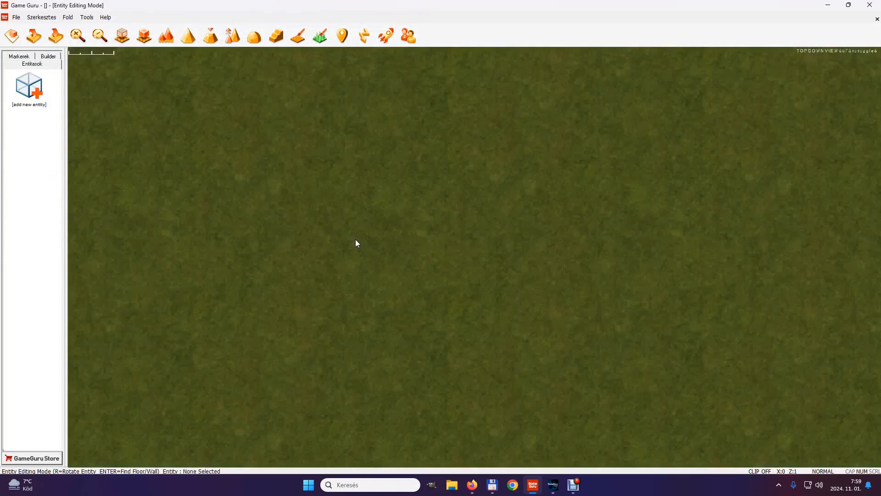
# Add the kavicsoscso entity from the user textured library, place it on the terrain, and switch to free flight view.
pyautogui.click(24, 89)
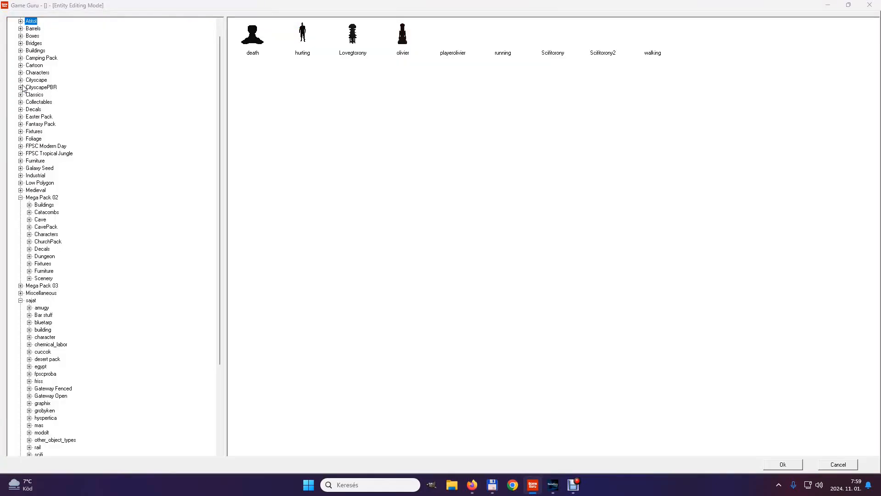
pyautogui.scroll(-5, 57, 404)
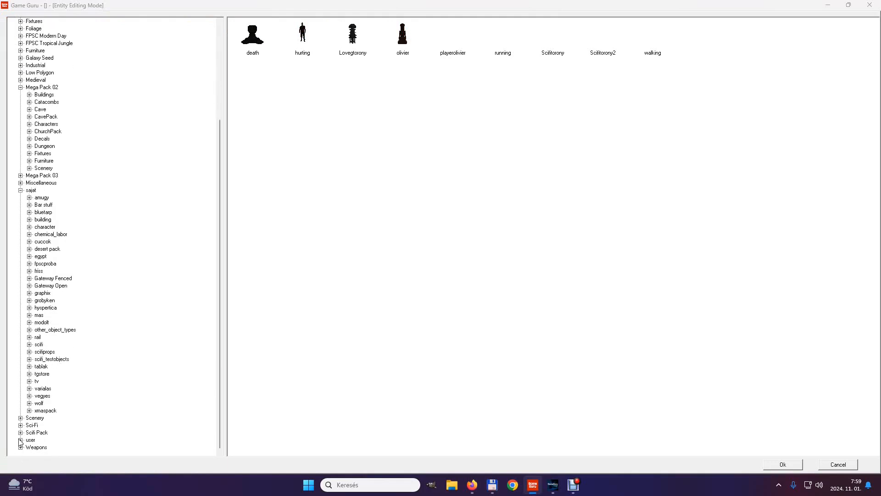
pyautogui.click(20, 440)
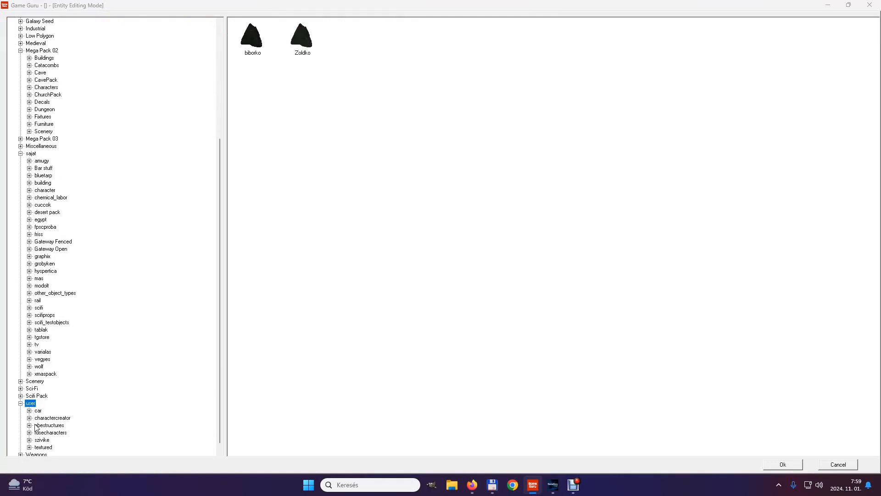
pyautogui.click(39, 447)
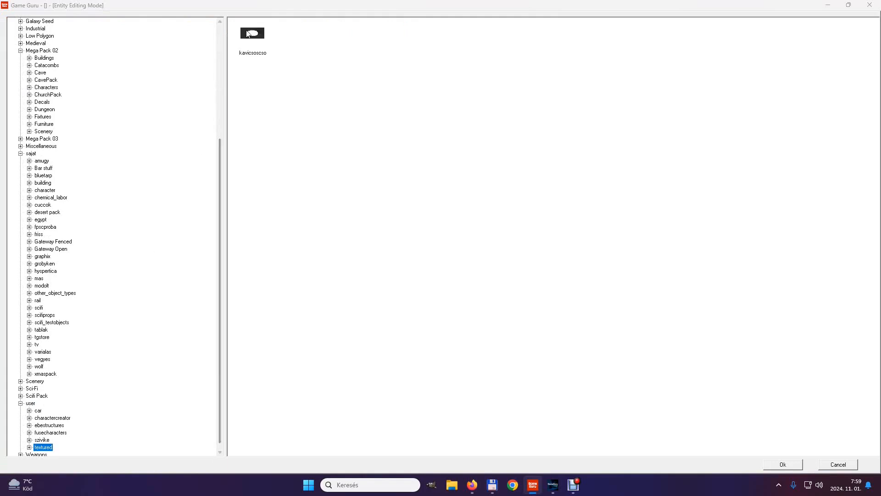
pyautogui.click(248, 34)
pyautogui.doubleClick(247, 34)
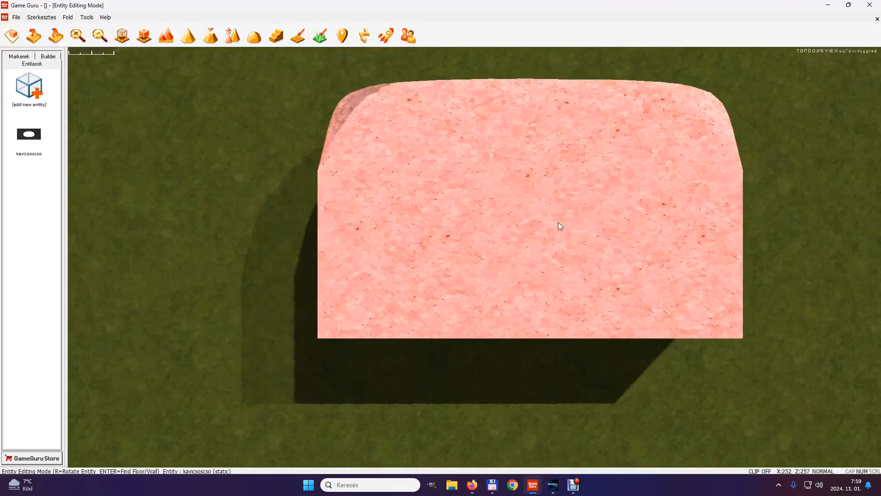
pyautogui.press('f')
pyautogui.moveTo(527, 300); pyautogui.dragTo(150, 109, button='right')
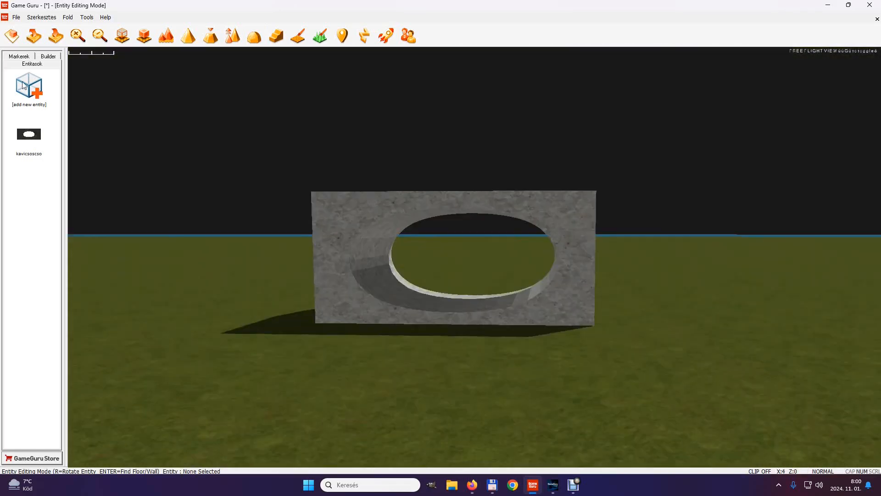
# Add the original Cave entrance entity from Mega Pack 02 Cave and place it beside the gravel-textured one.
pyautogui.click(25, 86)
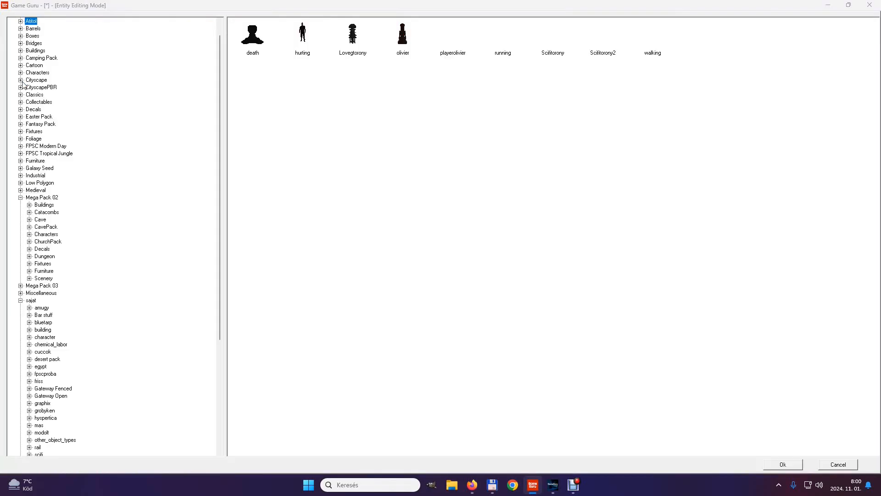
pyautogui.click(34, 220)
pyautogui.doubleClick(248, 39)
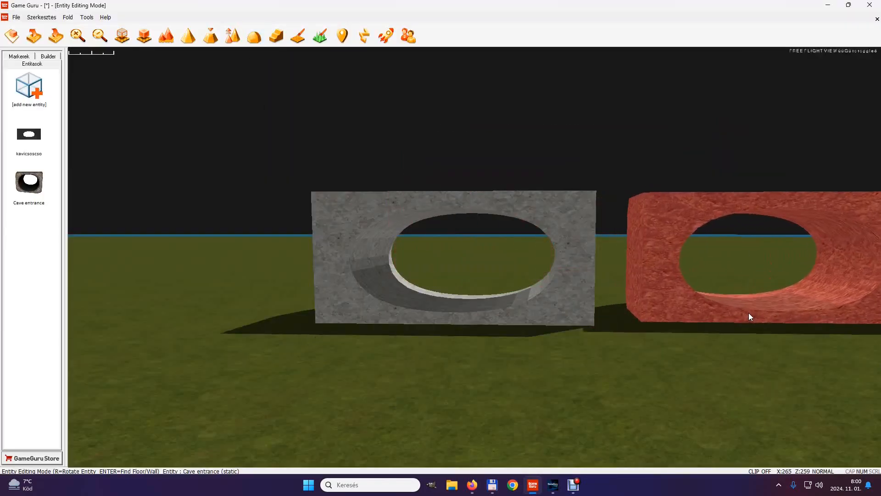
pyautogui.click(748, 312)
# Examine the gravel-textured and original cave entities side by side from different angles to compare their surfaces.
pyautogui.press('w')
pyautogui.moveTo(714, 403); pyautogui.dragTo(147, 110, button='right')
pyautogui.press('s')
pyautogui.press('s')
pyautogui.press('w')
pyautogui.press('w')
pyautogui.press('s')
pyautogui.press('w')
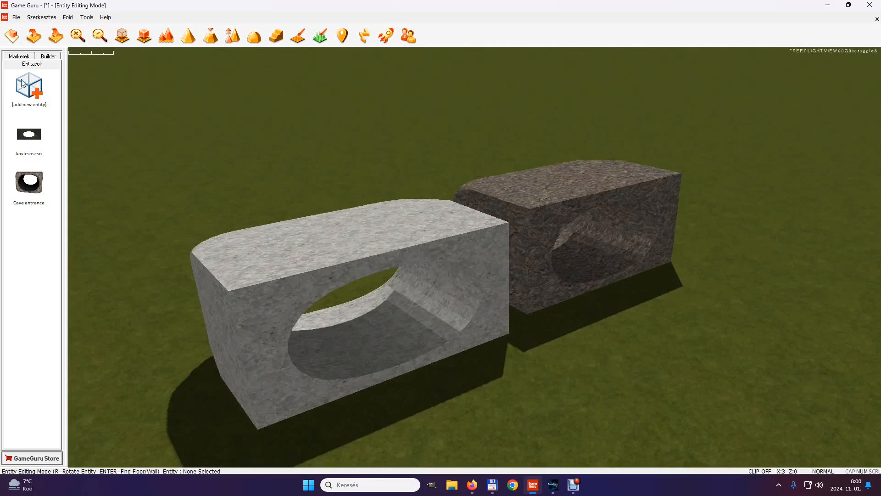
# Import the Barrel (Acid) break.X model from the entitybank Barrels folder as a new entity.
pyautogui.click(16, 17)
pyautogui.click(25, 122)
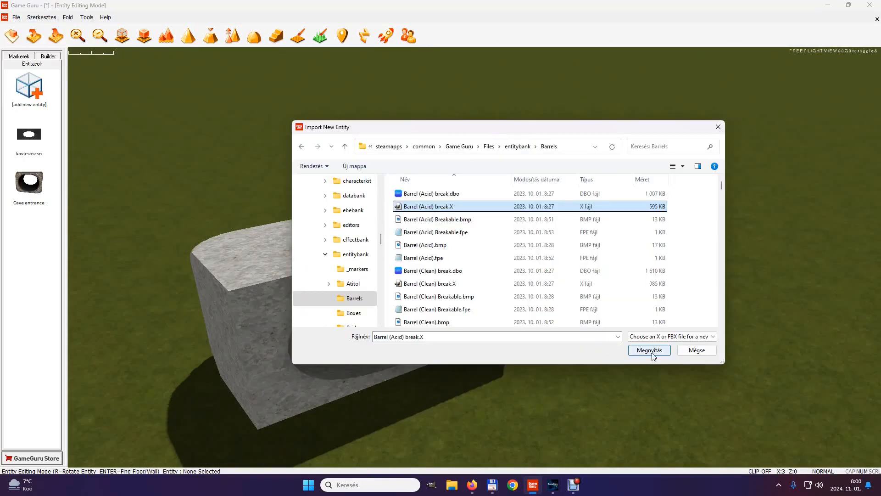
pyautogui.click(651, 351)
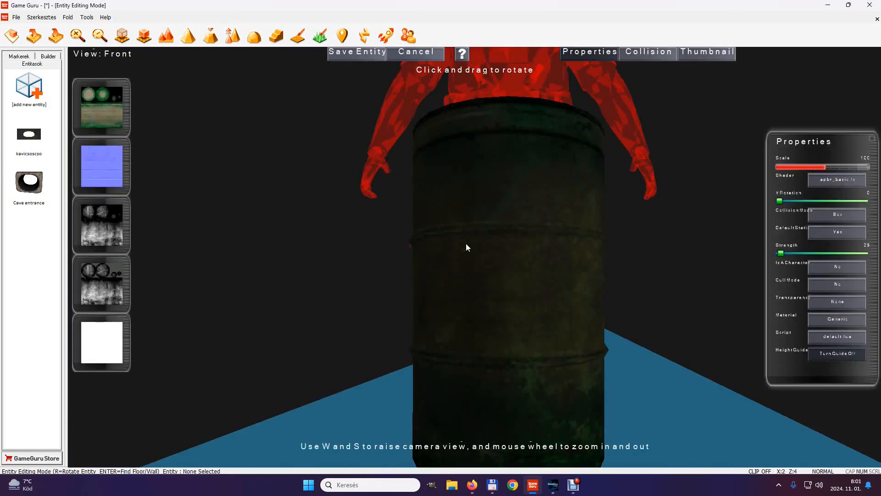
# Try Metal034_1K-PNG_Color.png from the aranyos folder as the barrel's color texture, and rotate the barrel to check it.
pyautogui.click(97, 113)
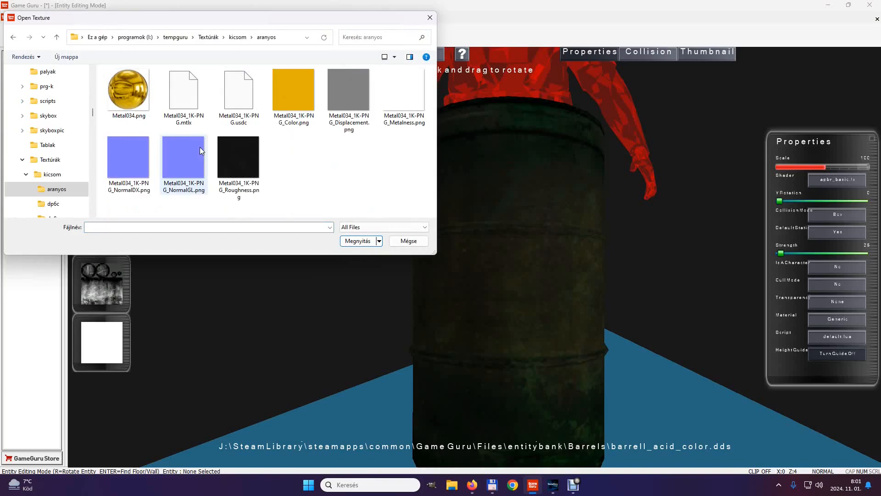
pyautogui.click(297, 93)
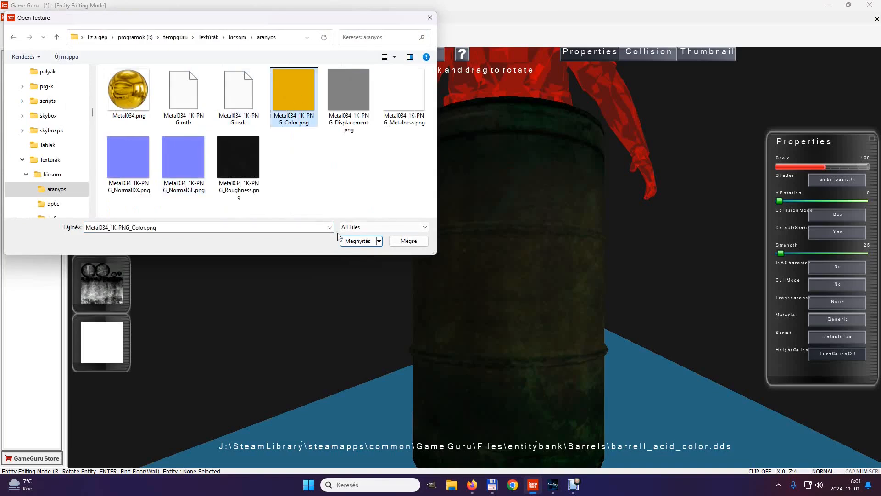
pyautogui.click(358, 241)
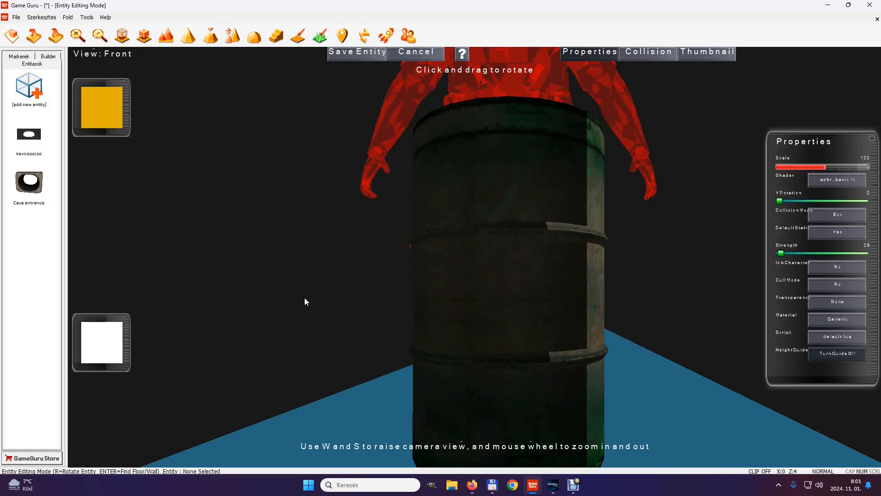
pyautogui.moveTo(437, 238)
pyautogui.mouseDown()
pyautogui.moveTo(492, 240)
pyautogui.moveTo(517, 259)
pyautogui.moveTo(345, 274)
pyautogui.moveTo(579, 278)
pyautogui.moveTo(561, 294)
pyautogui.moveTo(437, 304)
pyautogui.moveTo(576, 304)
pyautogui.moveTo(392, 293)
pyautogui.mouseUp()
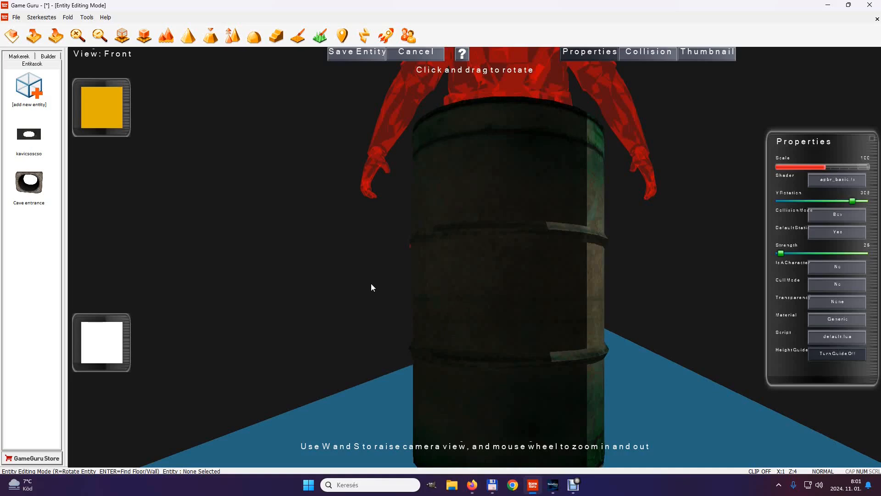
pyautogui.scroll(-5, 372, 287)
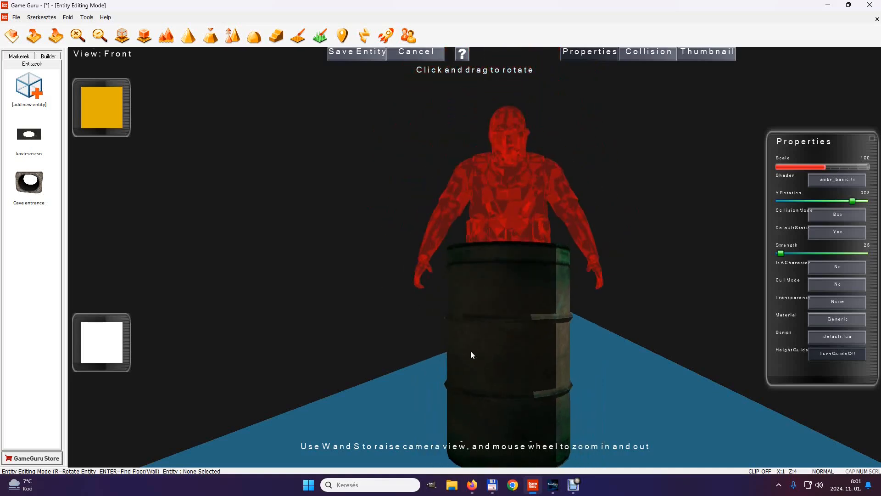
pyautogui.scroll(3, 591, 384)
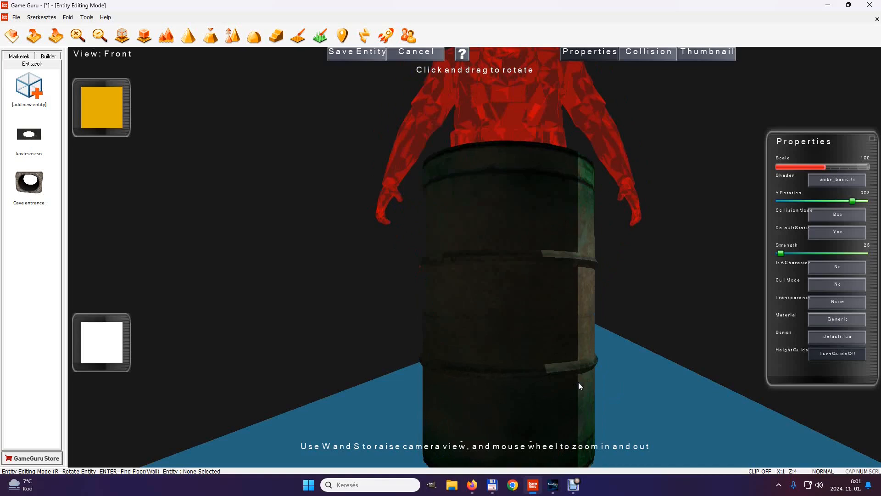
pyautogui.scroll(-3, 578, 386)
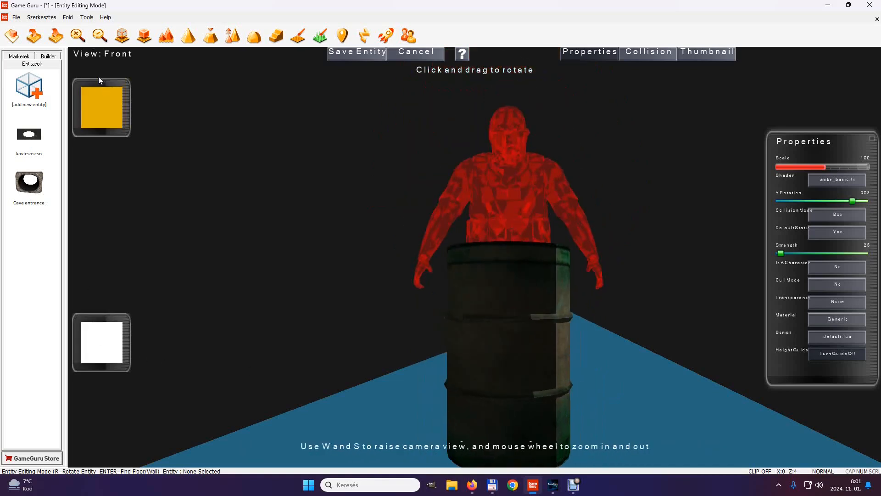
# Reopen the barrel's color texture selection and browse to the Metal054b folder inside kicsom for another texture.
pyautogui.click(99, 102)
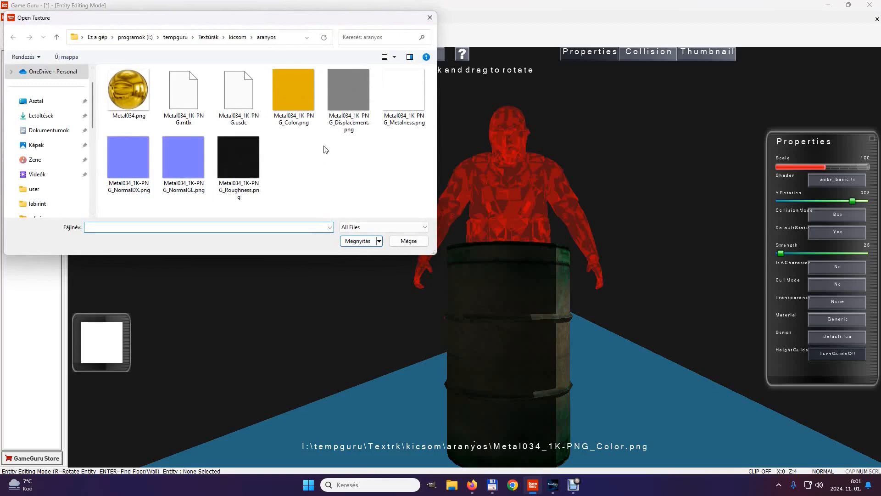
pyautogui.click(56, 39)
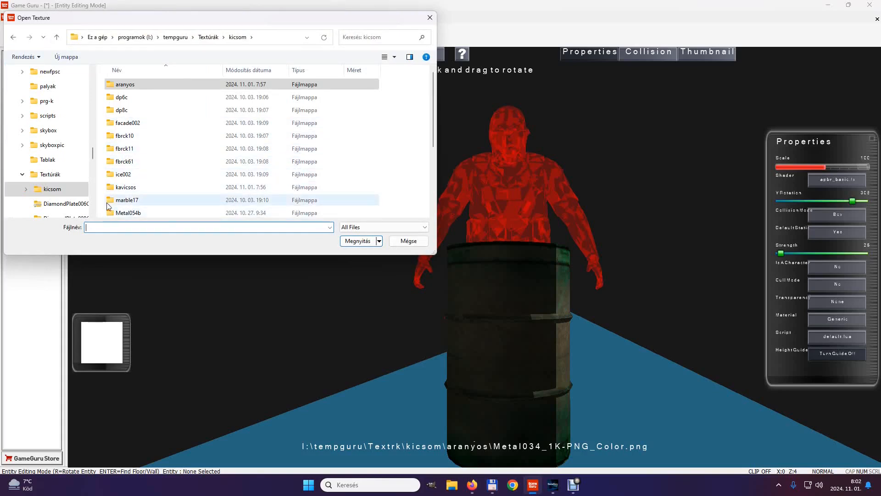
pyautogui.scroll(-2, 108, 211)
pyautogui.click(111, 148)
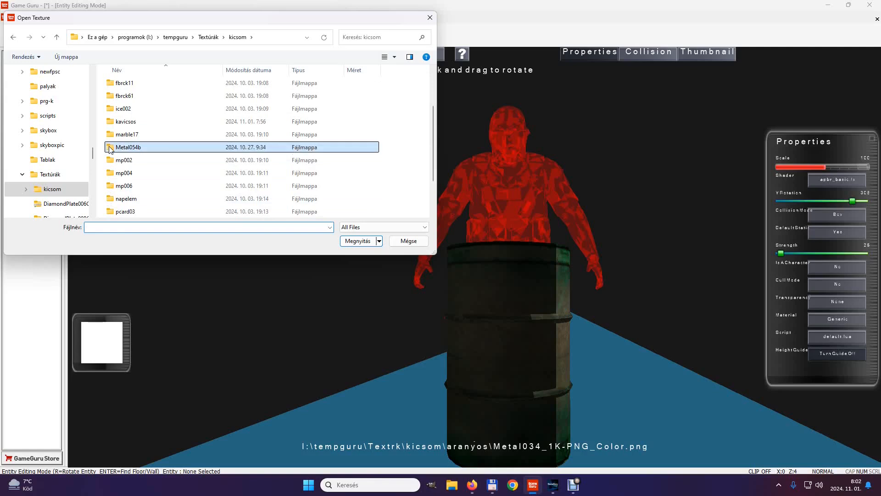
pyautogui.doubleClick(111, 148)
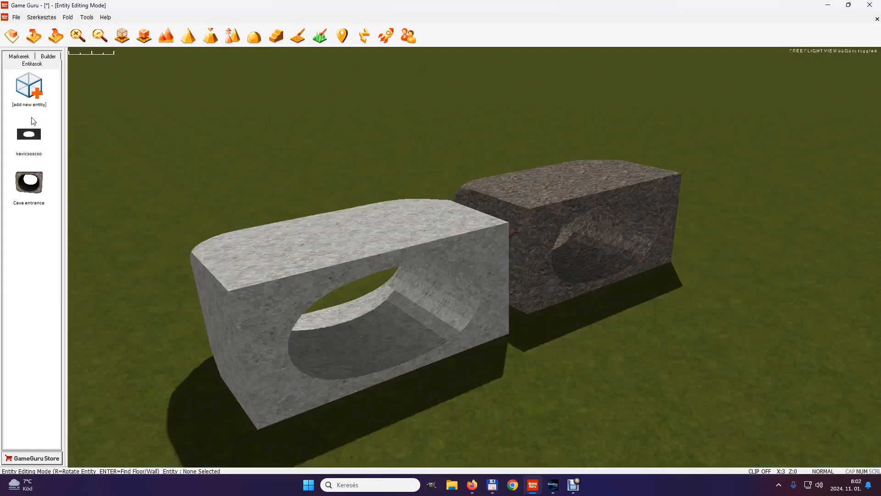
# Import the wall.X model from the entitybank Scenery folder as a new entity.
pyautogui.click(17, 18)
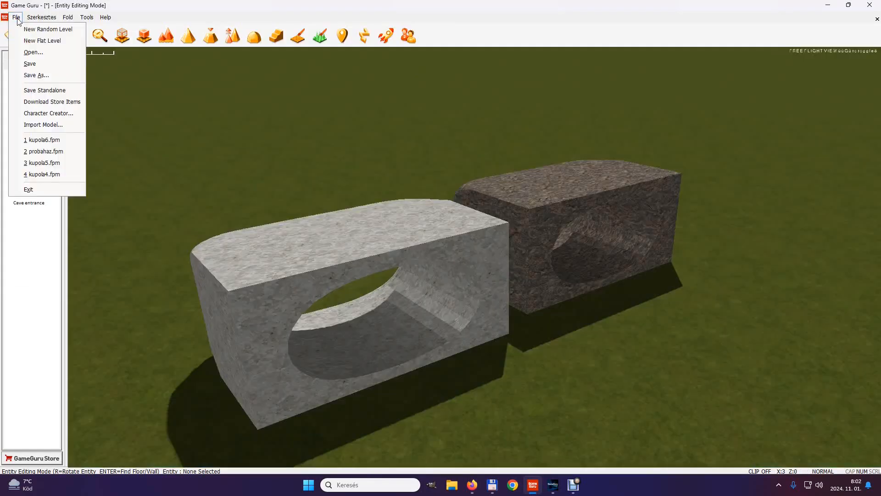
pyautogui.click(41, 125)
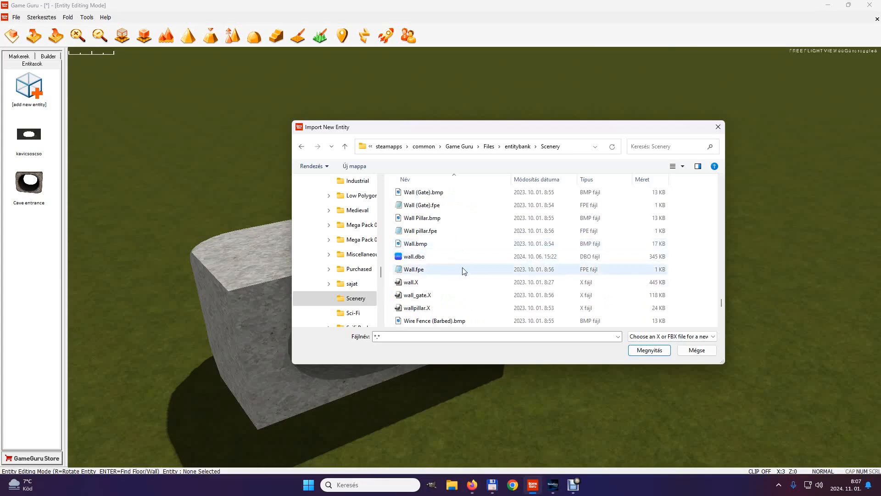
pyautogui.doubleClick(415, 283)
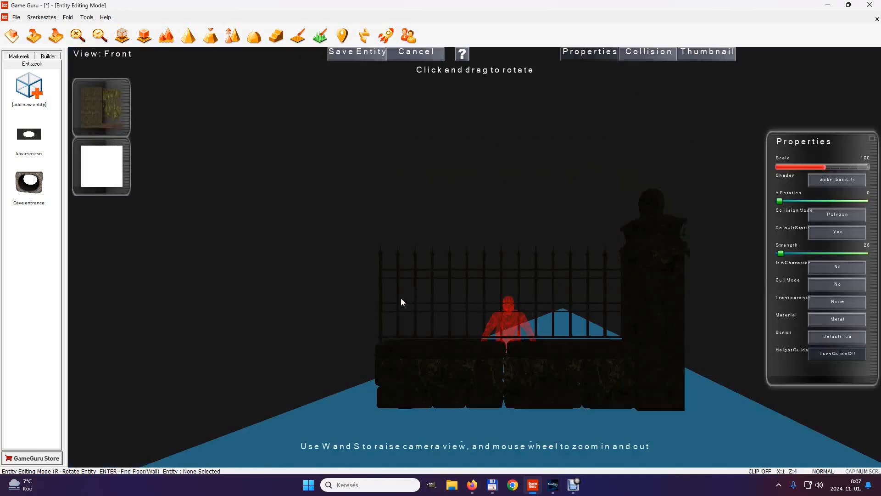
# Replace the wall's color texture with Metal034_1K-PNG_Color.png from the aranyos folder inside kicsom.
pyautogui.click(89, 102)
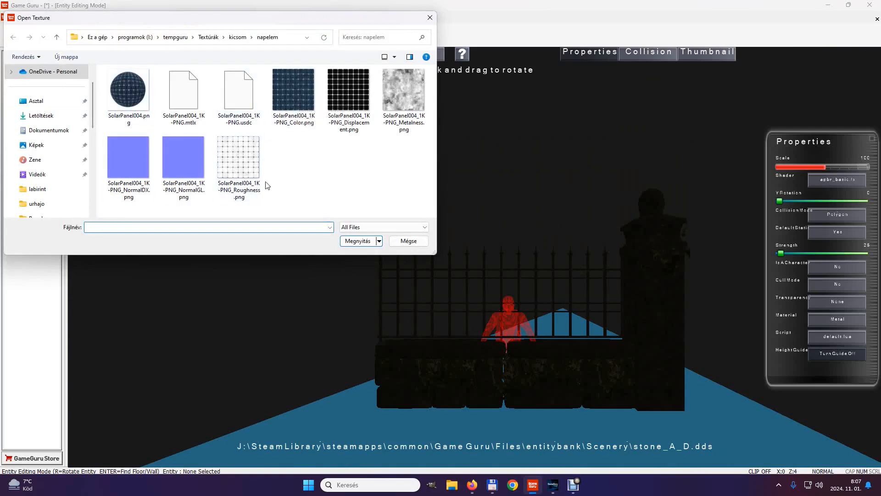
pyautogui.click(238, 37)
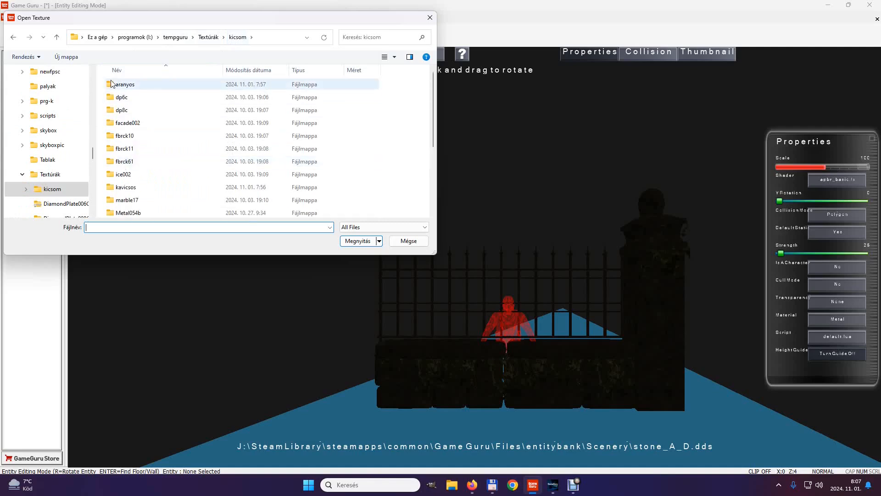
pyautogui.doubleClick(120, 84)
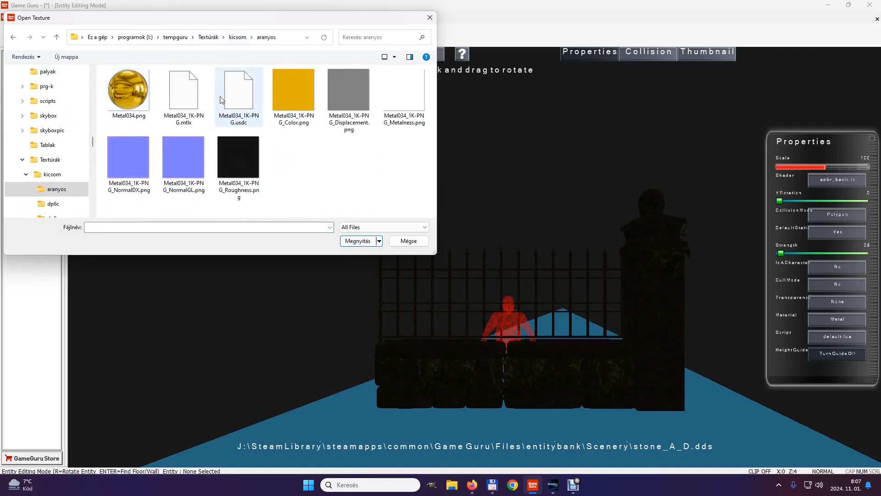
pyautogui.click(301, 98)
pyautogui.click(357, 242)
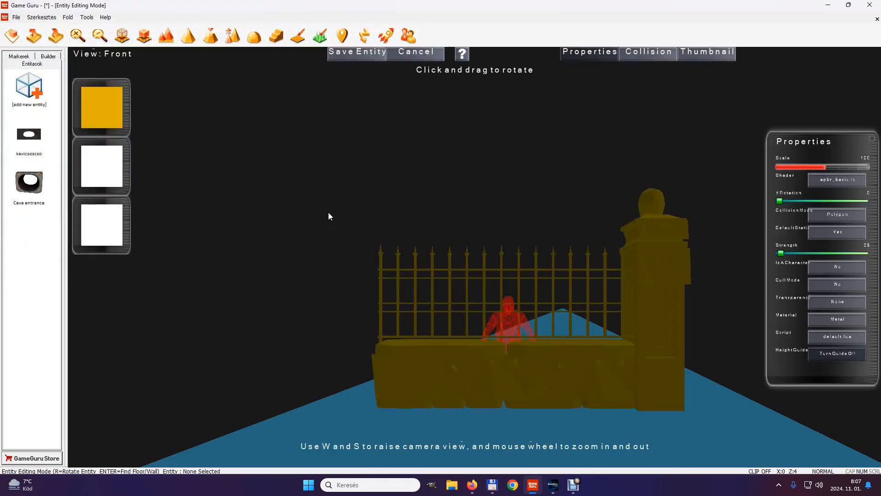
# Save the golden wall entity as fal in the textured folder inside the entitybank user folder.
pyautogui.click(361, 54)
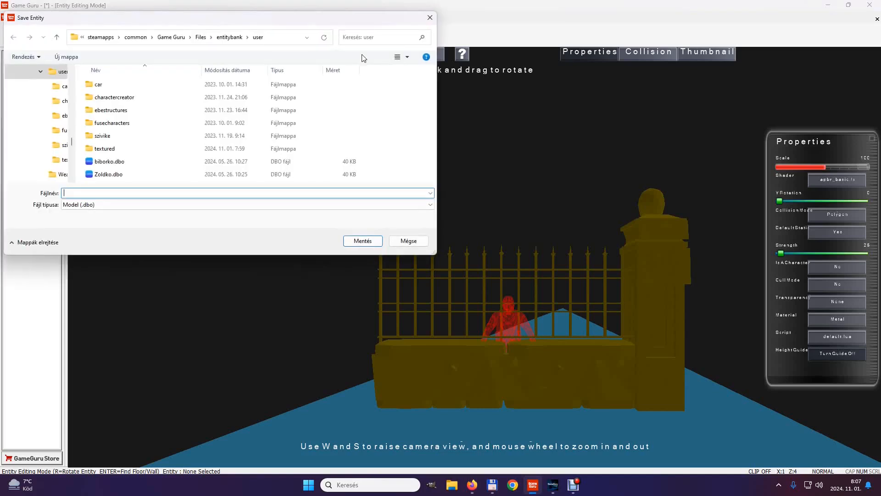
pyautogui.doubleClick(105, 148)
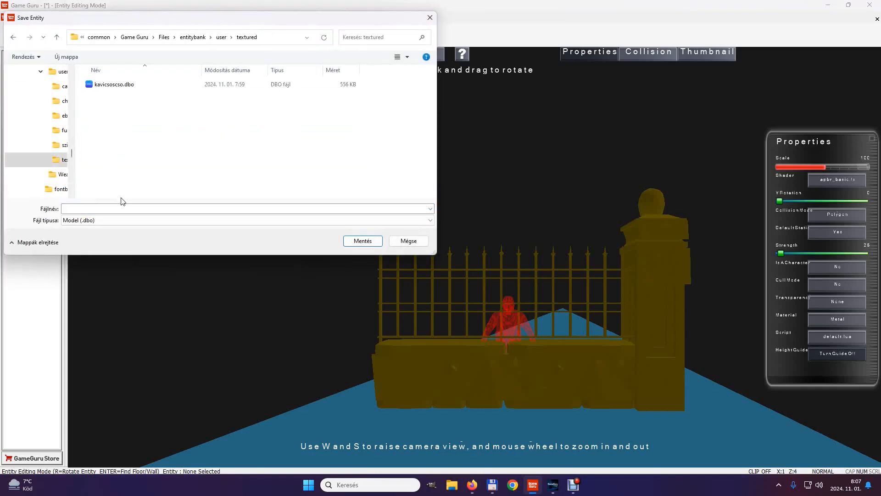
pyautogui.click(124, 208)
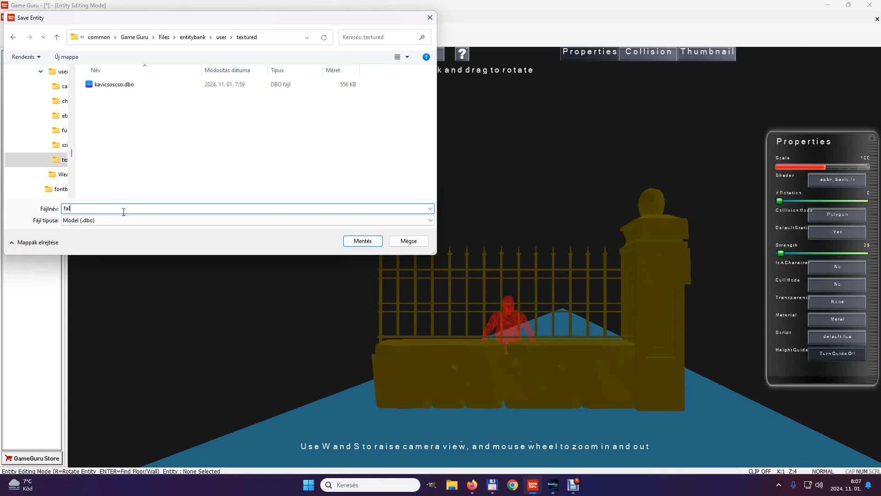
pyautogui.click(354, 241)
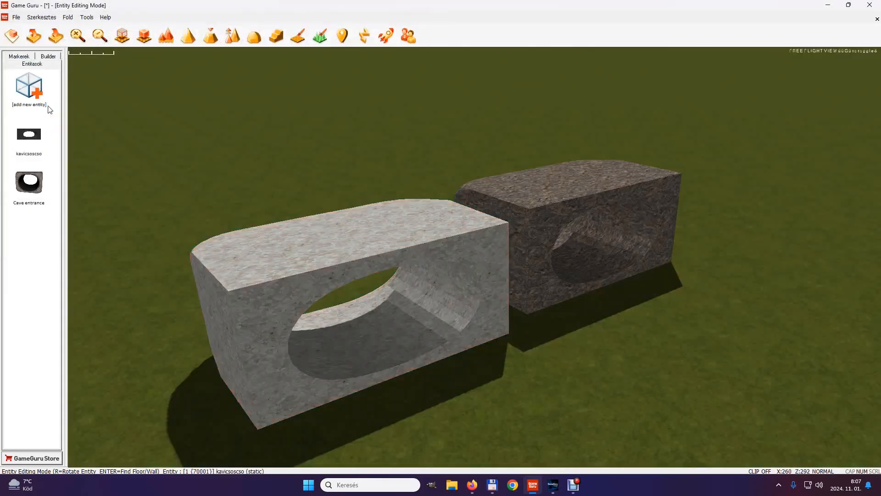
# Add the fal entity from user > textured to the level and place it on the grass beside the dark cave entrance.
pyautogui.click(24, 88)
pyautogui.scroll(-7, 58, 307)
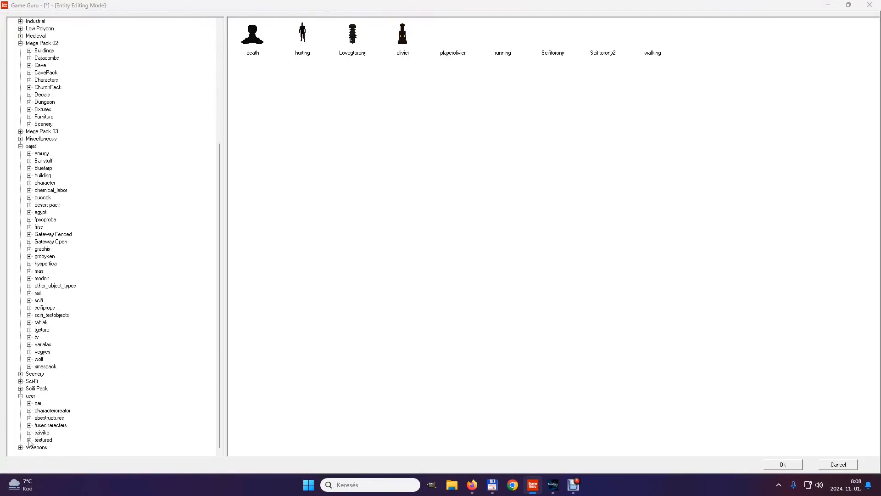
pyautogui.click(34, 440)
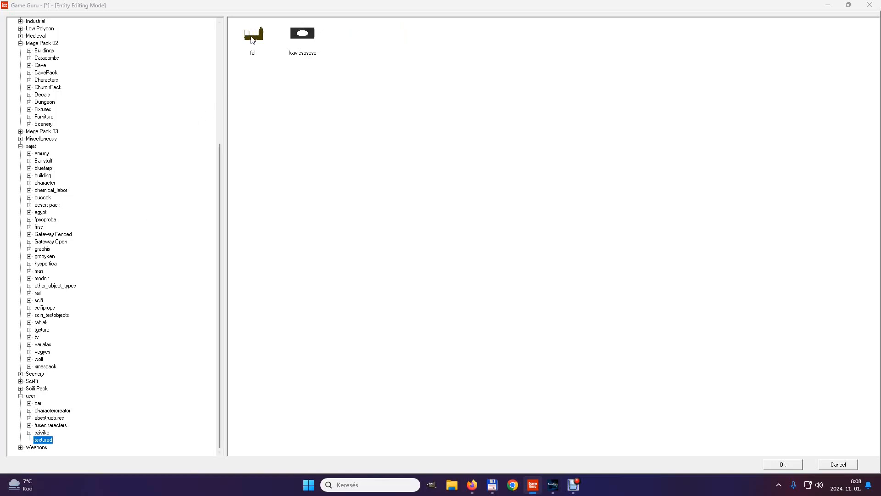
pyautogui.doubleClick(253, 37)
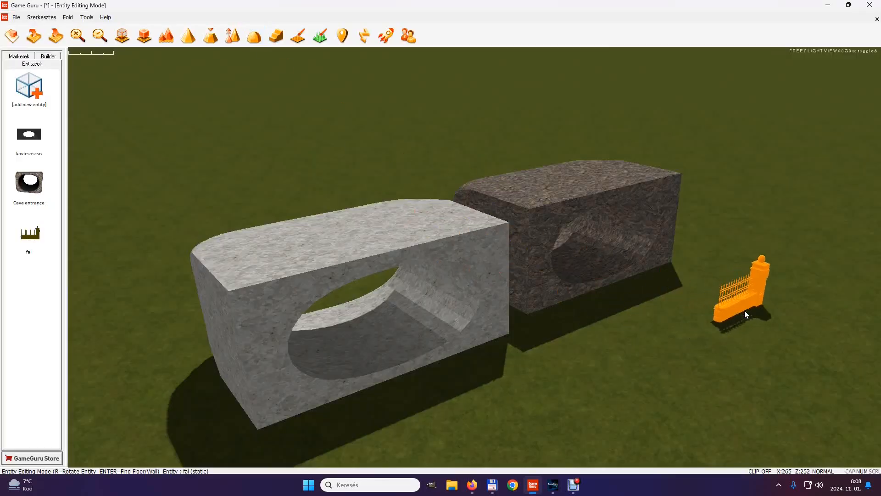
pyautogui.click(754, 310)
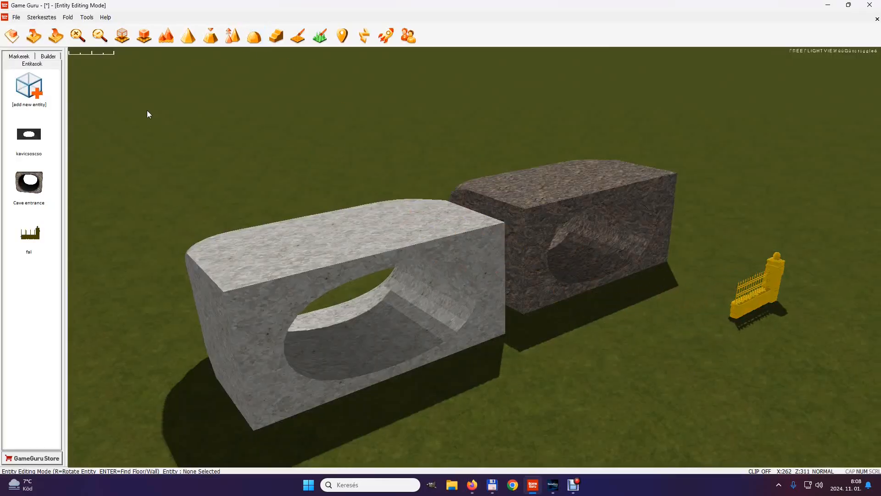
# Place a player start marker on the grass in front of the dark cave entrance and the golden wall.
pyautogui.press('d')
pyautogui.moveTo(147, 110); pyautogui.dragTo(147, 110, button='right')
pyautogui.press('w')
pyautogui.press('s')
pyautogui.press('d')
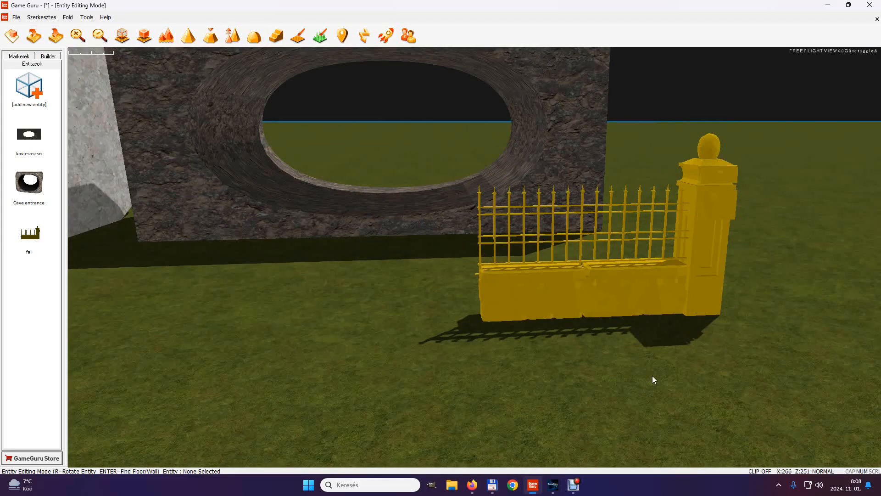
pyautogui.click(19, 57)
pyautogui.click(28, 87)
pyautogui.click(356, 405)
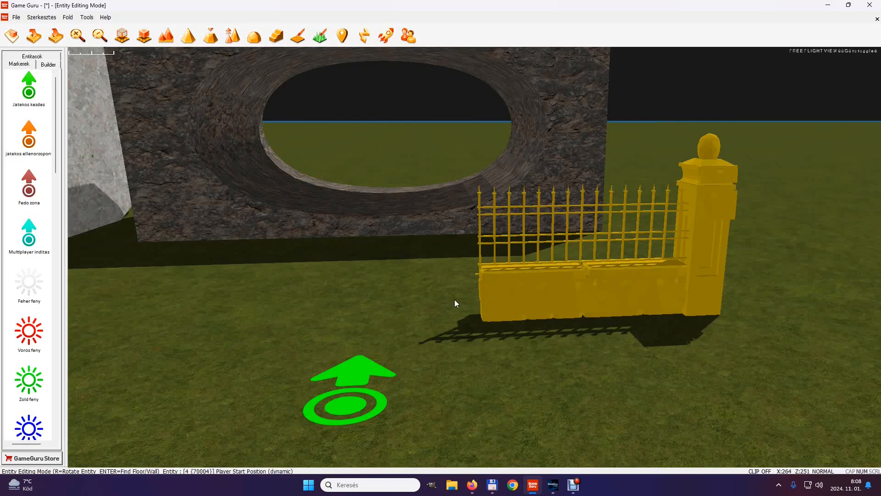
# Test the level in play mode, walk around the golden wall to inspect its texture, and return to the editor.
pyautogui.click(387, 35)
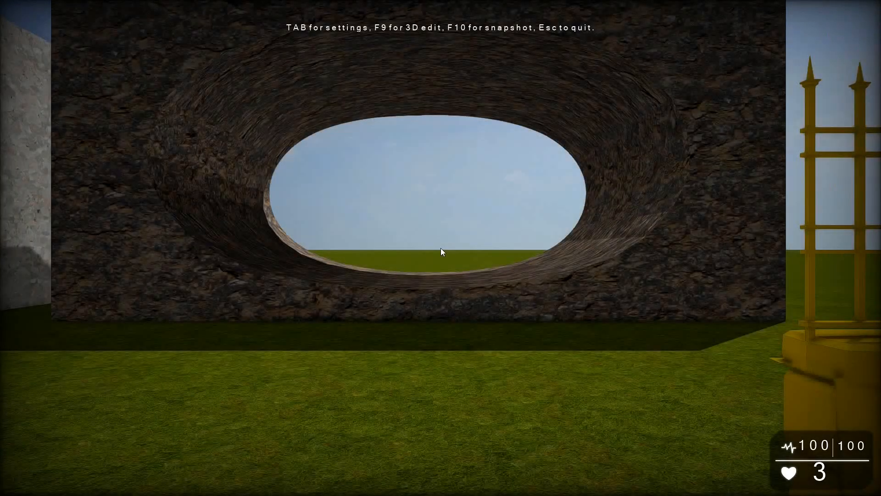
pyautogui.press('w')
pyautogui.press('d')
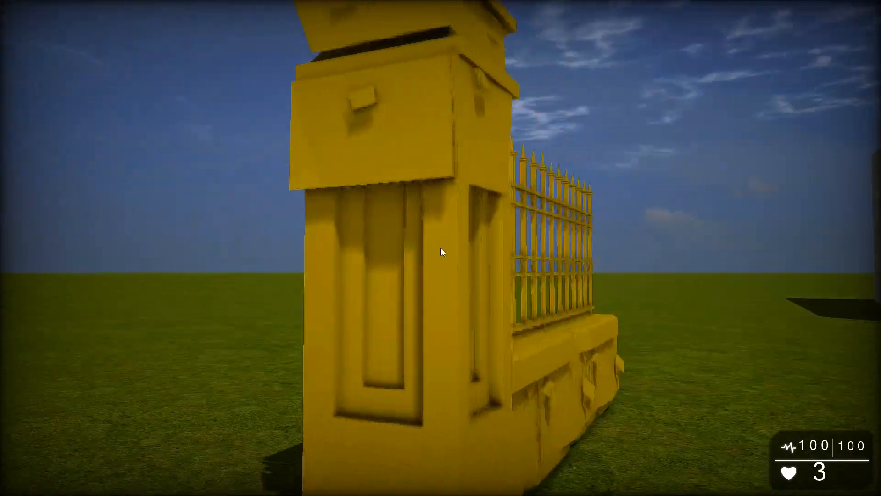
pyautogui.press('d')
pyautogui.press('w')
pyautogui.press('w')
pyautogui.press('w')
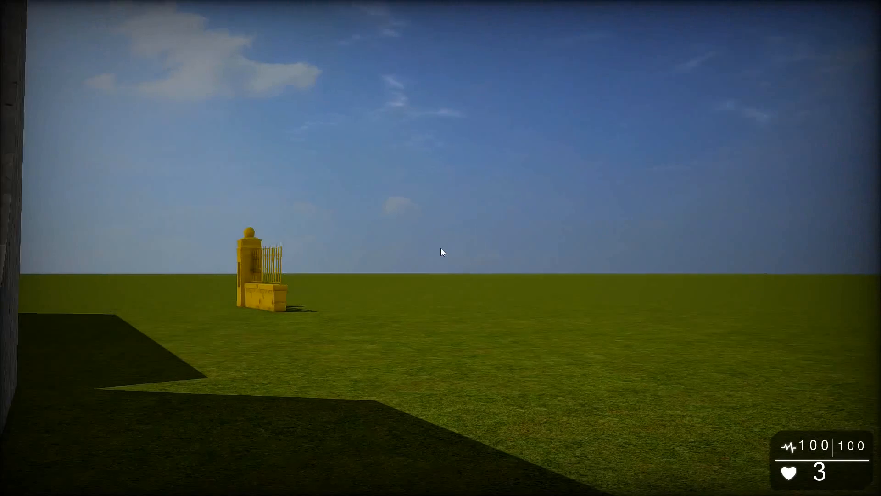
pyautogui.press('Escape')
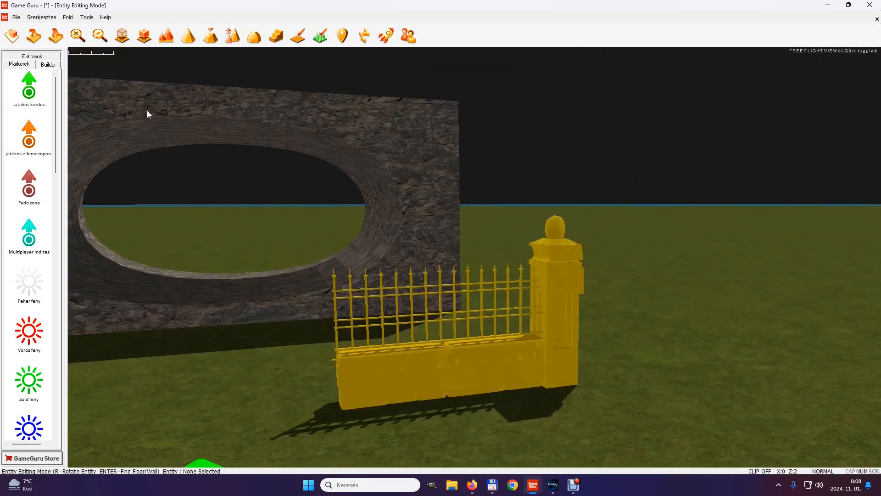
# Close the classic Game Guru editor and switch to GameGuru MAX.
pyautogui.moveTo(147, 110); pyautogui.dragTo(147, 111, button='right')
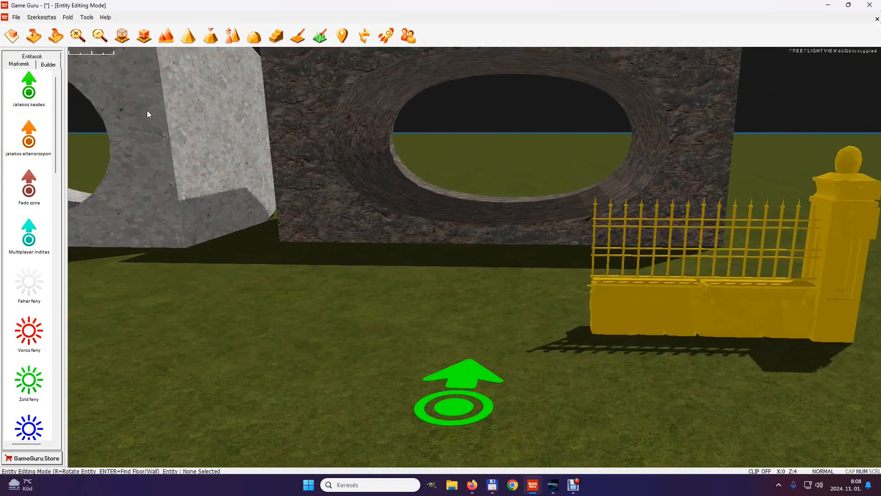
pyautogui.click(870, 6)
pyautogui.click(443, 260)
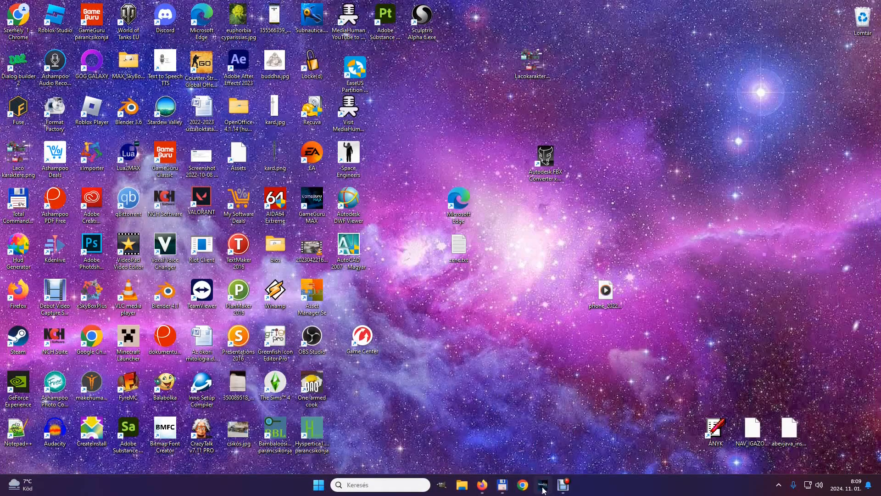
pyautogui.click(543, 486)
# Start importing a new model into the level and browse to the Game Guru entitybank folder.
pyautogui.moveTo(214, 122); pyautogui.dragTo(235, 161, button='right')
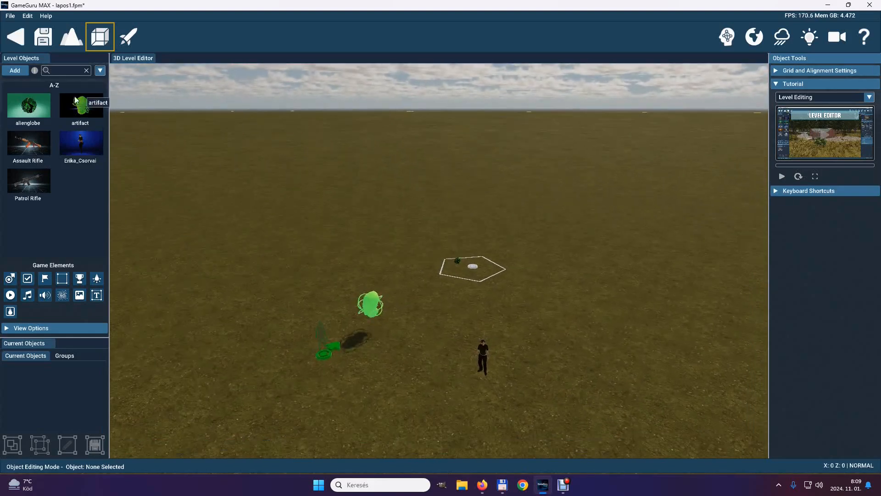
pyautogui.click(16, 70)
pyautogui.click(526, 422)
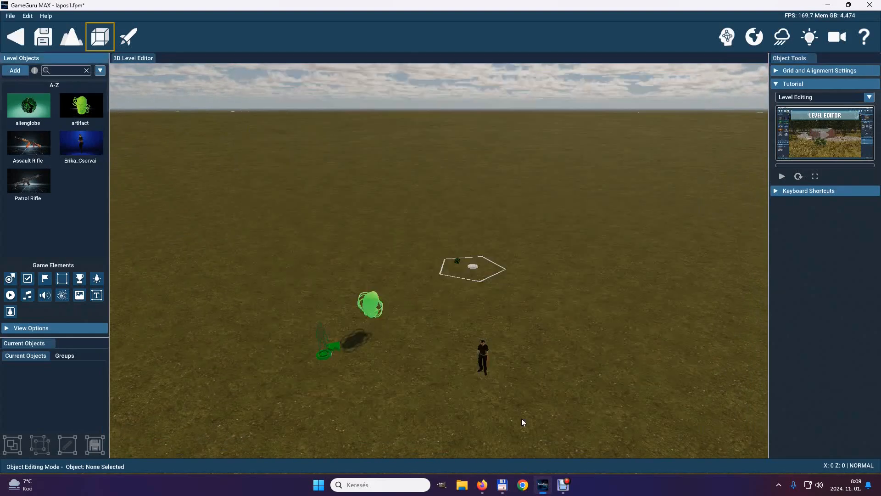
pyautogui.click(294, 222)
pyautogui.doubleClick(294, 223)
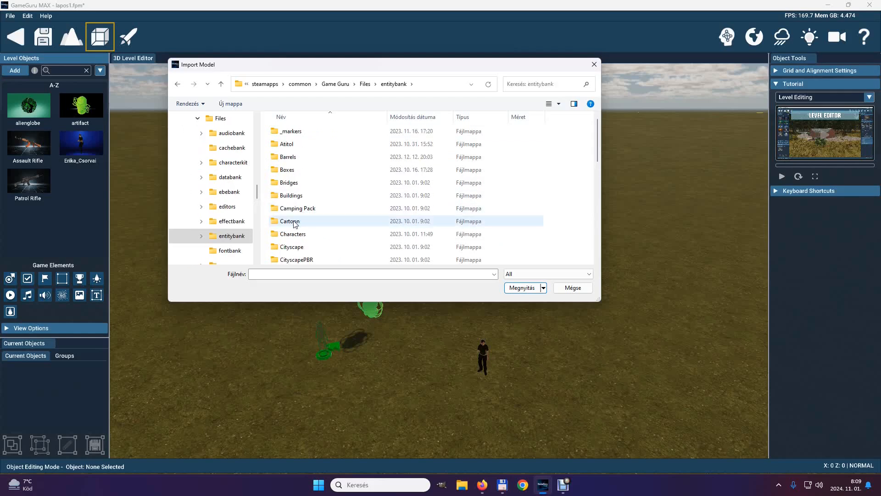
# Load cave entrance.x from the Cave folder of Mega Pack 02 into the importer.
pyautogui.scroll(-3, 292, 205)
pyautogui.scroll(-4, 292, 204)
pyautogui.scroll(-2, 294, 206)
pyautogui.scroll(1, 294, 205)
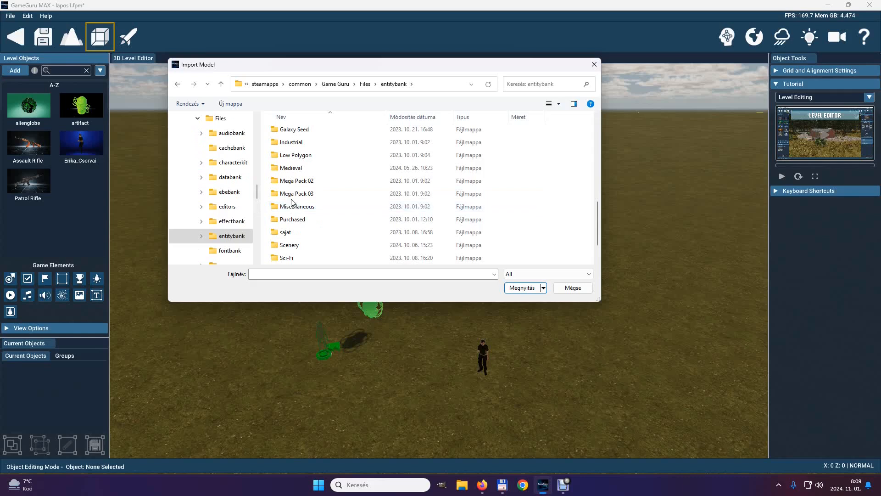
pyautogui.doubleClick(273, 184)
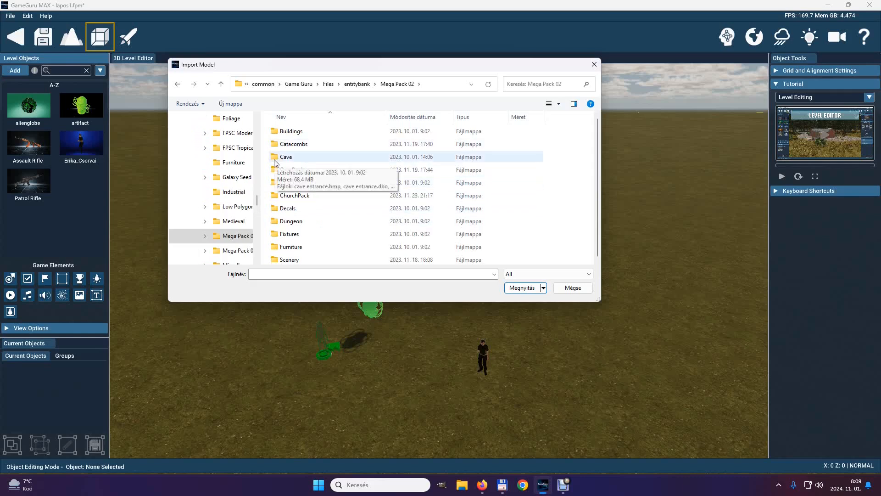
pyautogui.doubleClick(274, 158)
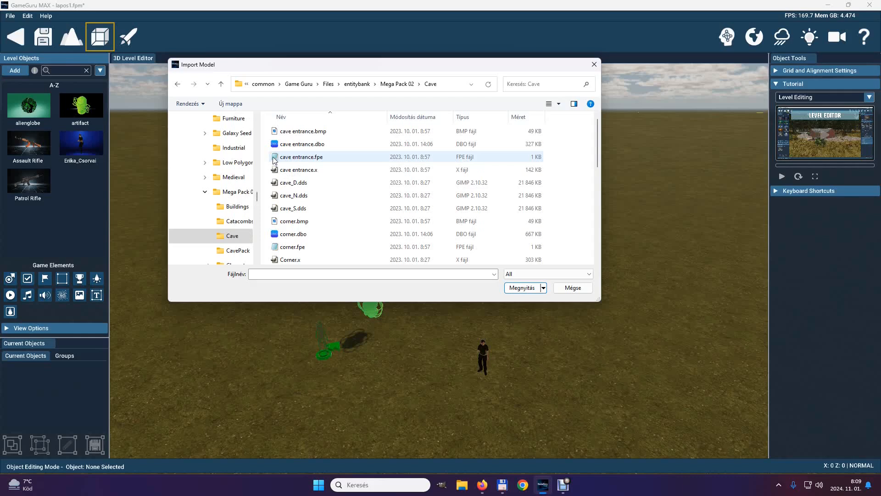
pyautogui.click(294, 170)
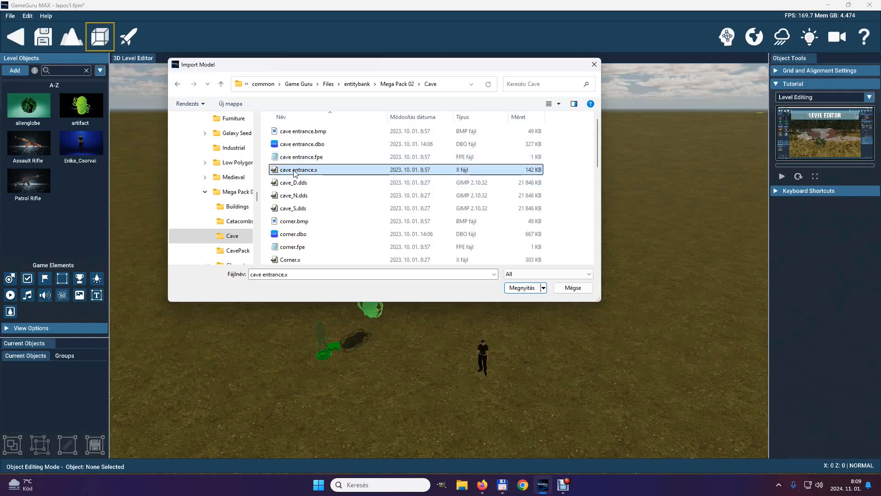
pyautogui.click(522, 288)
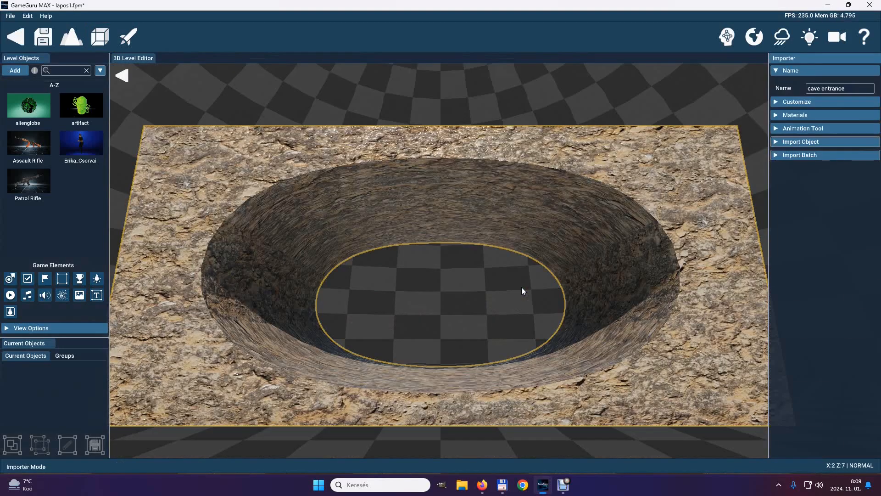
# Name the imported cave object Kavicsoscso and open its customization settings.
pyautogui.moveTo(523, 274); pyautogui.dragTo(548, 260, button='right')
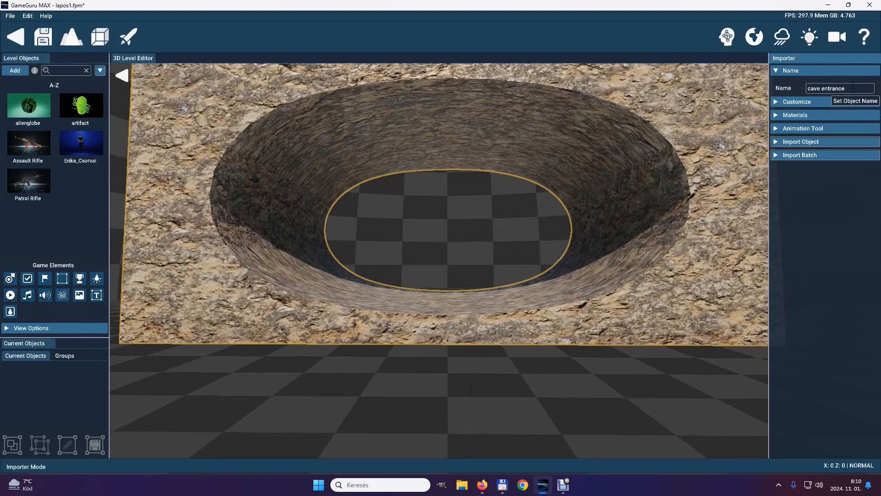
pyautogui.moveTo(846, 89); pyautogui.dragTo(805, 89)
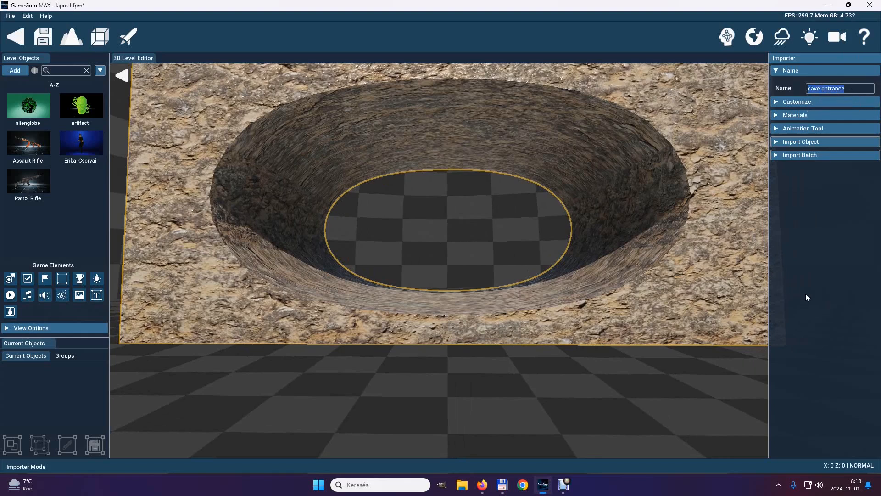
pyautogui.write('Kavicsoscso')
pyautogui.click(775, 71)
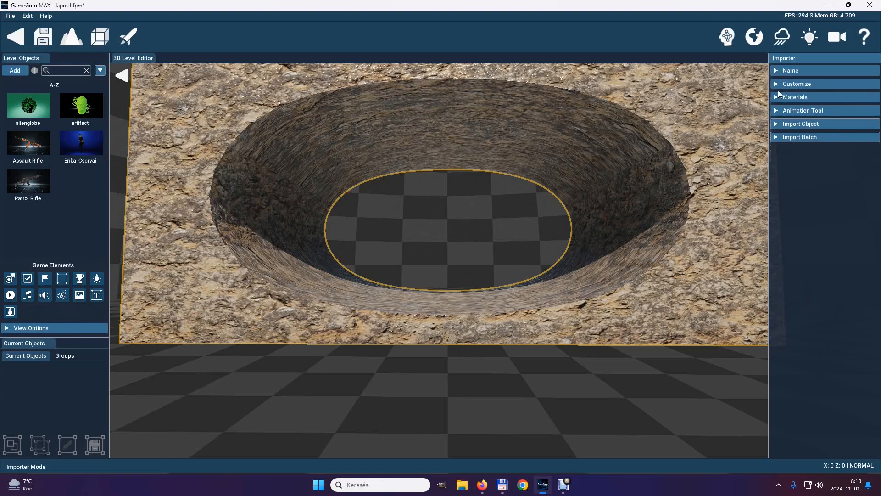
pyautogui.click(776, 85)
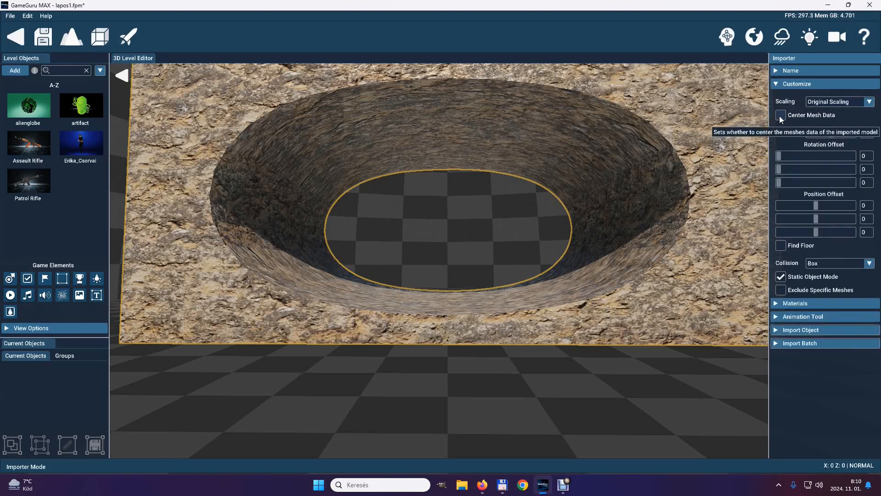
# Enable Find Floor for the imported cave object and set its collision type to Polygon.
pyautogui.click(780, 245)
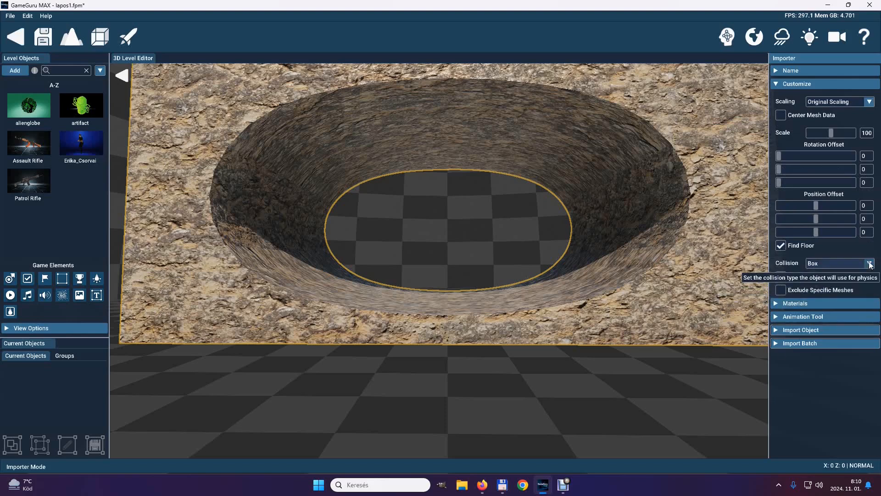
pyautogui.click(852, 265)
pyautogui.click(840, 282)
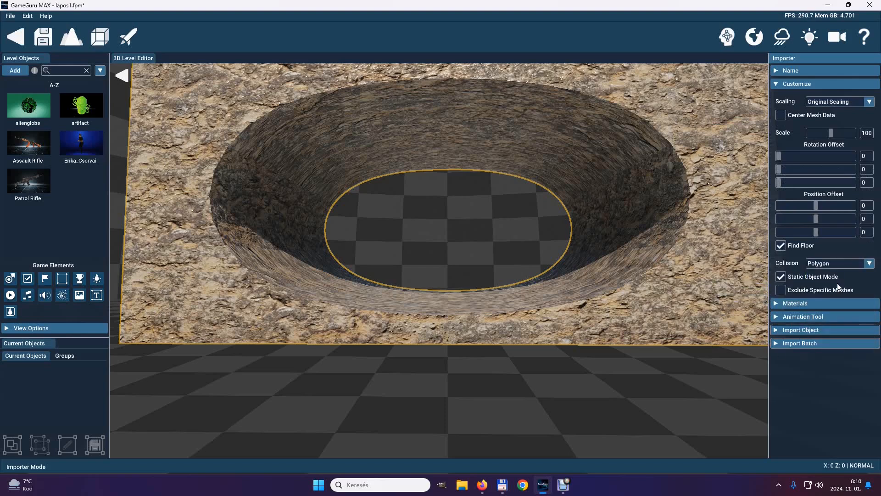
pyautogui.click(776, 84)
# Start choosing an albedo texture for the cave material and browse to the tempguru Textúrák folder on drive I.
pyautogui.click(775, 98)
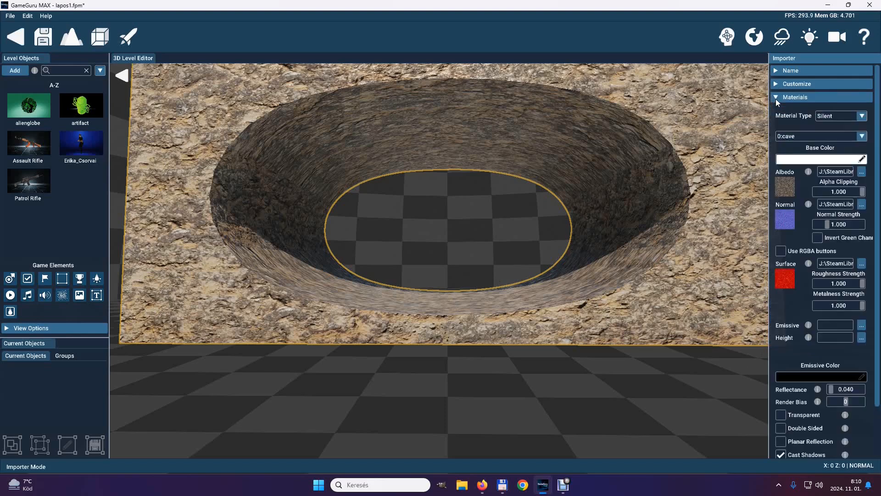
pyautogui.click(862, 173)
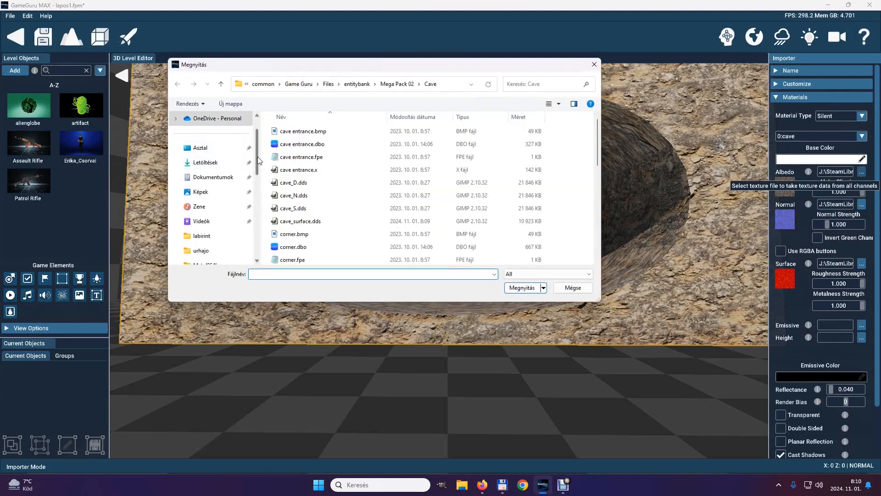
pyautogui.scroll(-5, 208, 219)
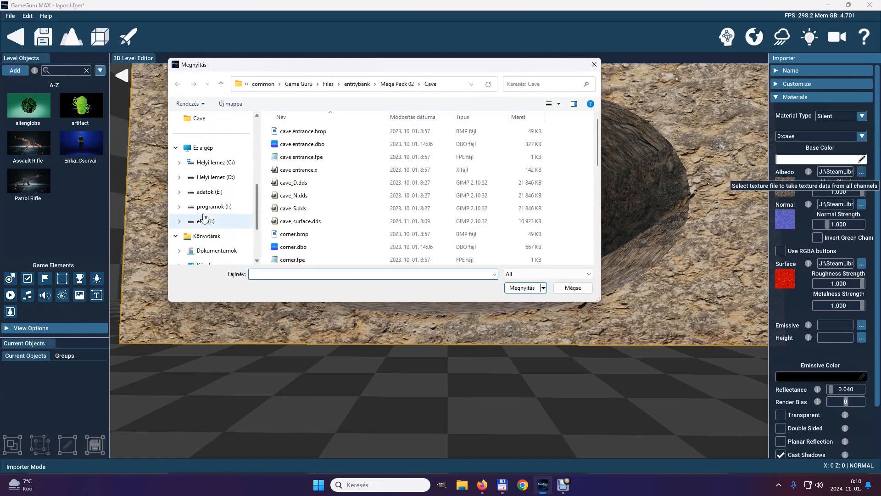
pyautogui.click(179, 206)
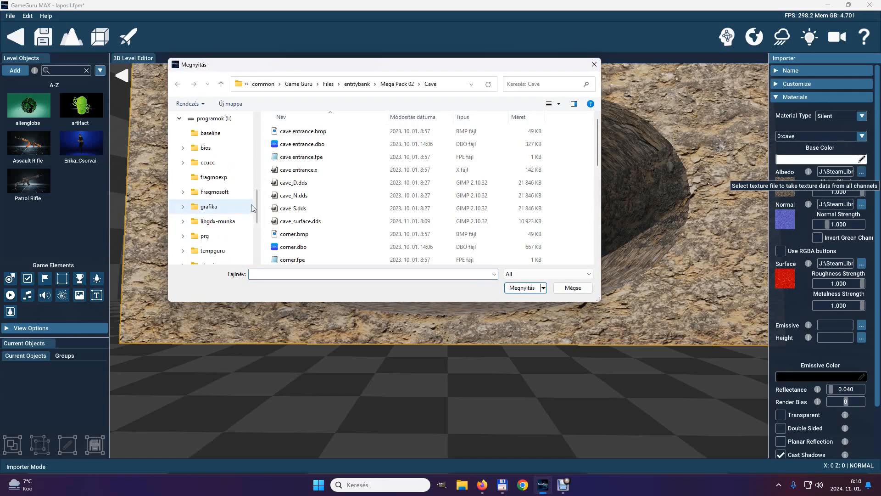
pyautogui.scroll(-1, 255, 205)
pyautogui.click(182, 207)
pyautogui.moveTo(257, 172); pyautogui.dragTo(267, 223)
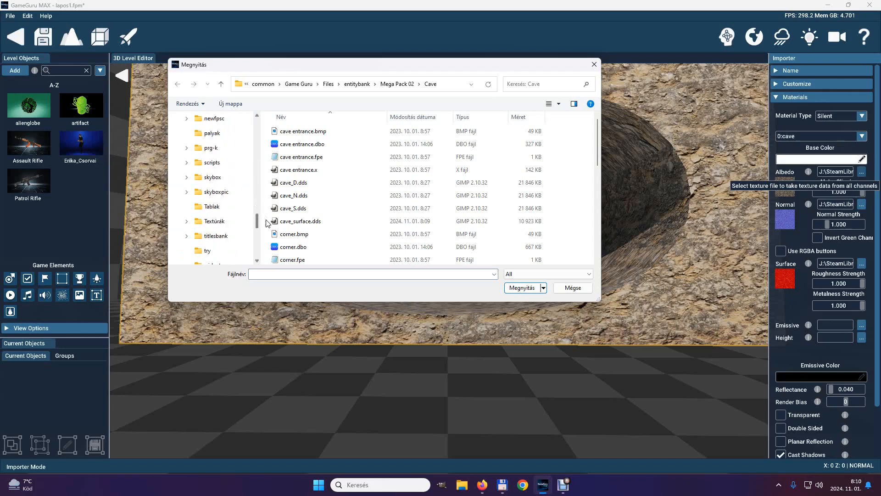
pyautogui.click(200, 222)
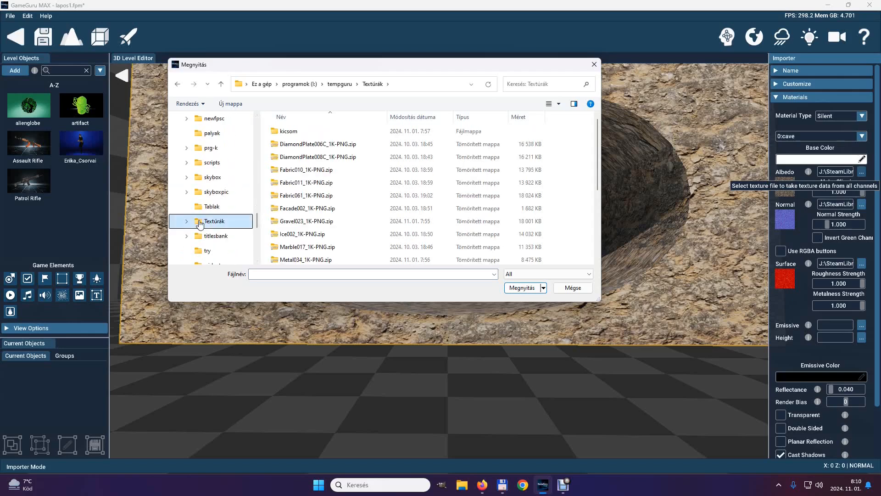
# Load Gravel023_1K-PNG_Color.png from the kavicsos folder inside kicsom as the albedo texture.
pyautogui.doubleClick(288, 132)
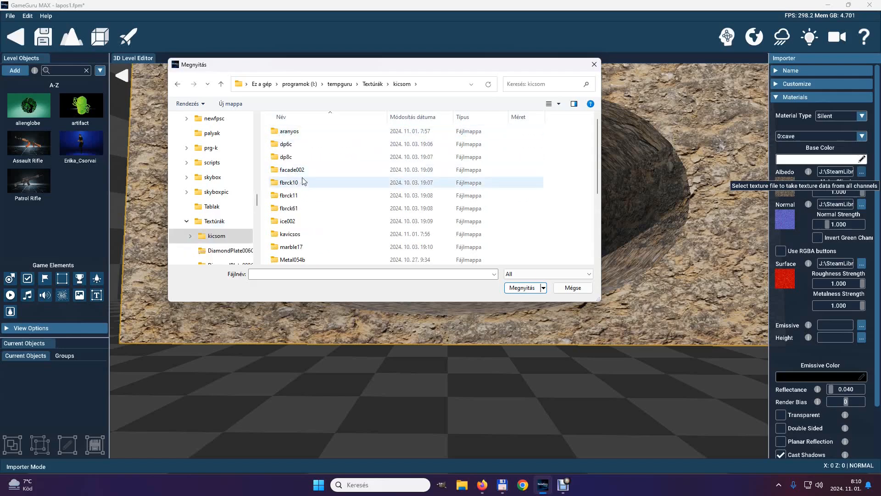
pyautogui.scroll(-1, 319, 220)
pyautogui.scroll(-2, 319, 220)
pyautogui.scroll(1, 319, 219)
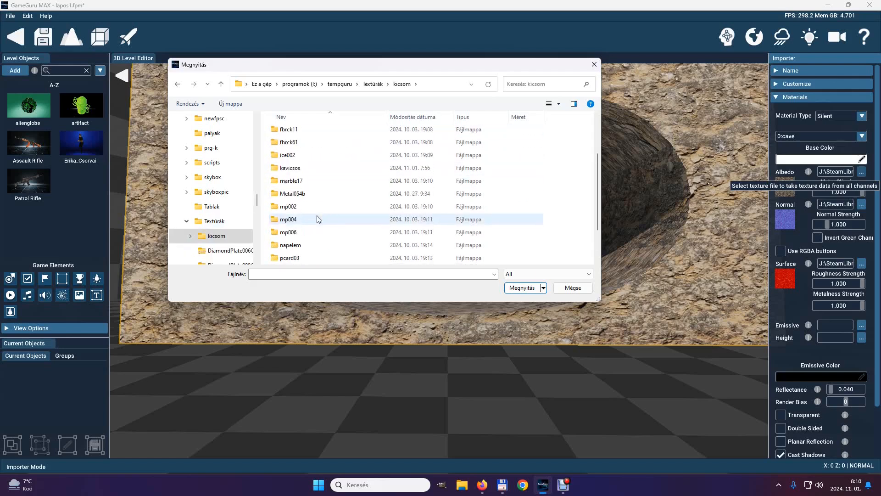
pyautogui.doubleClick(285, 168)
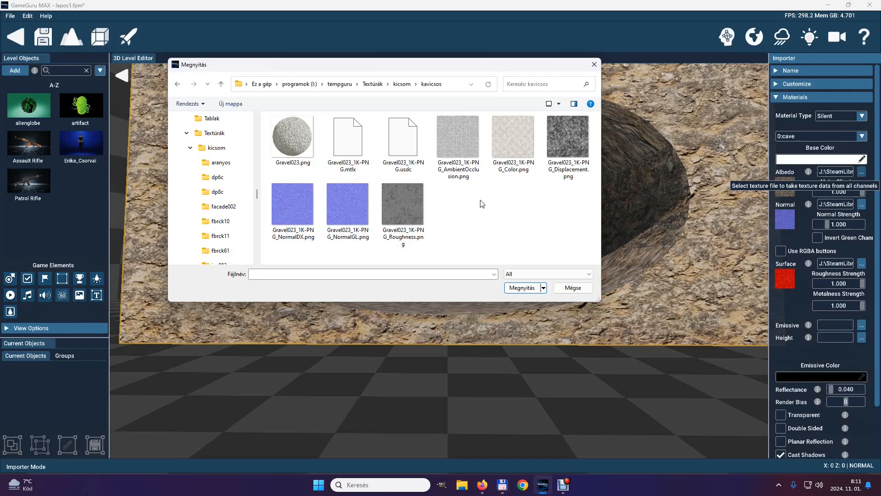
pyautogui.click(505, 136)
pyautogui.click(524, 288)
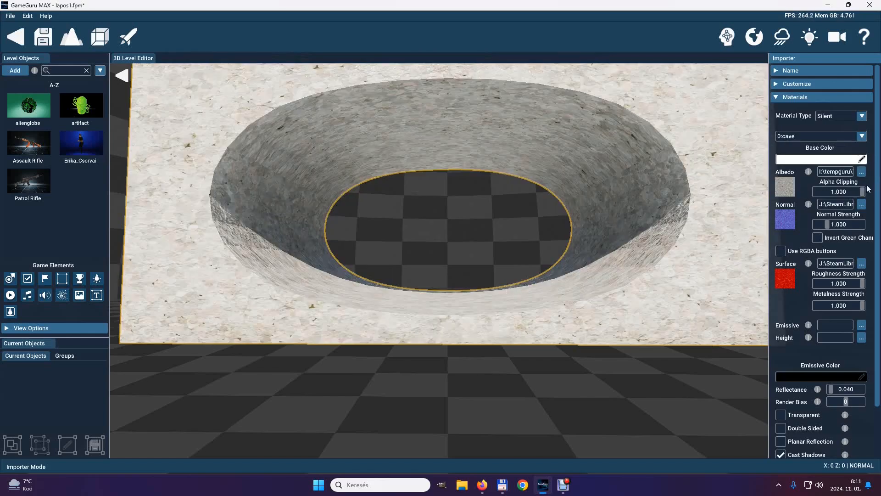
# Assign Gravel023_1K-PNG_NormalDX.png as the normal texture and Gravel023_1K-PNG_Roughness.png as the surface texture.
pyautogui.click(862, 204)
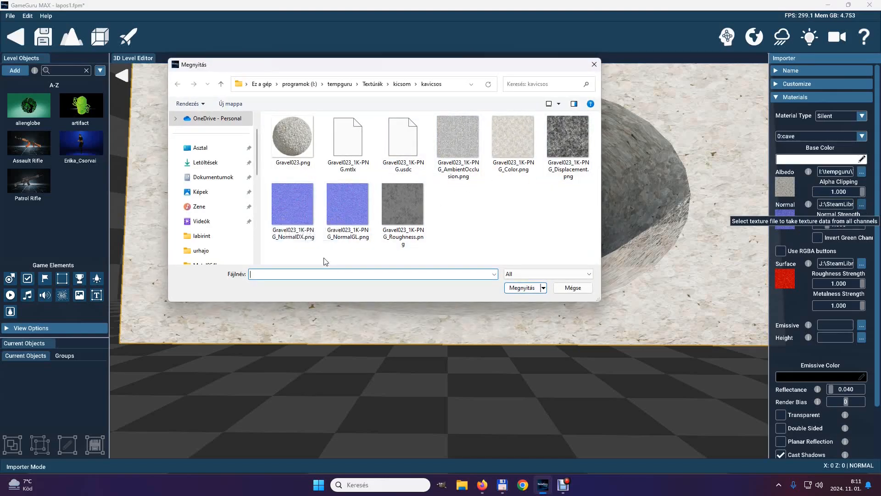
pyautogui.click(296, 205)
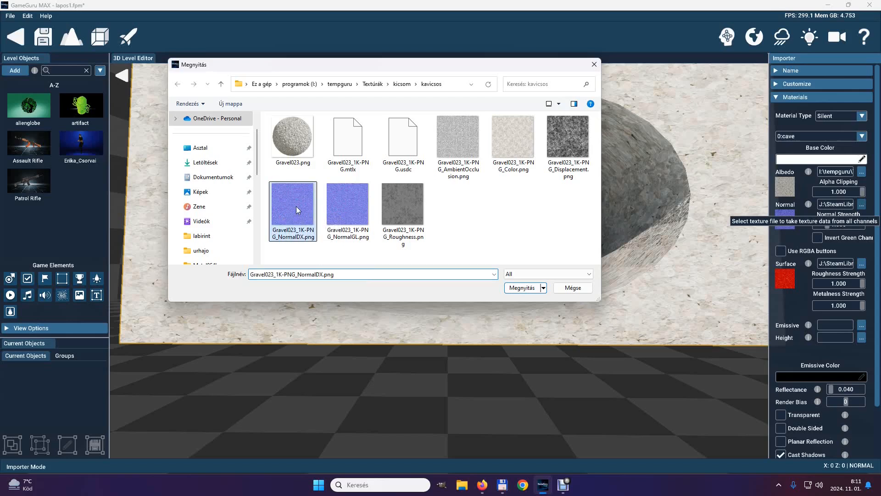
pyautogui.click(521, 288)
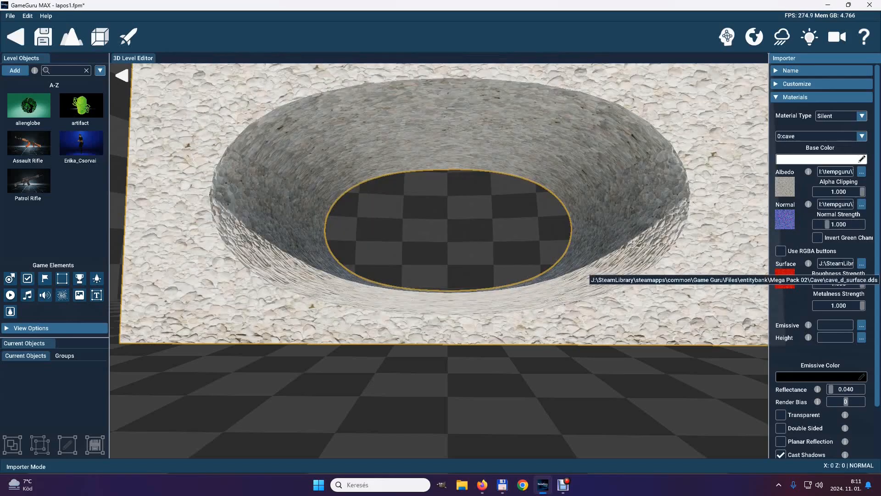
pyautogui.click(862, 265)
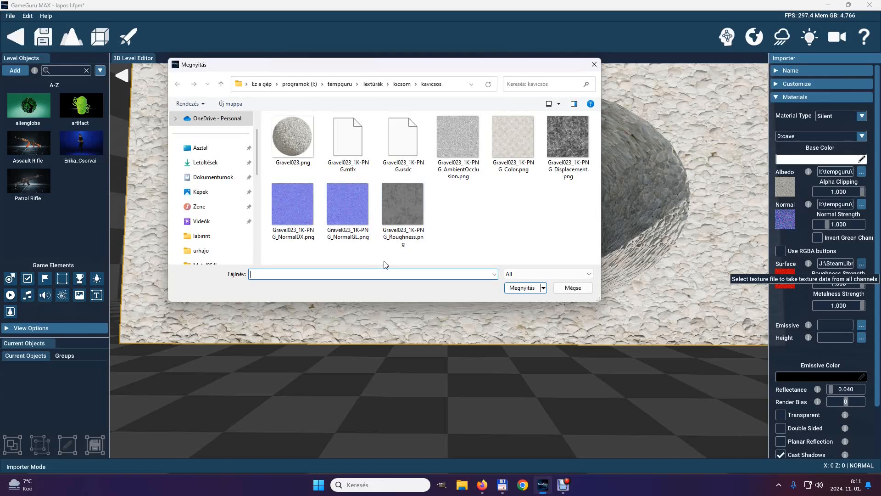
pyautogui.click(393, 197)
pyautogui.click(517, 287)
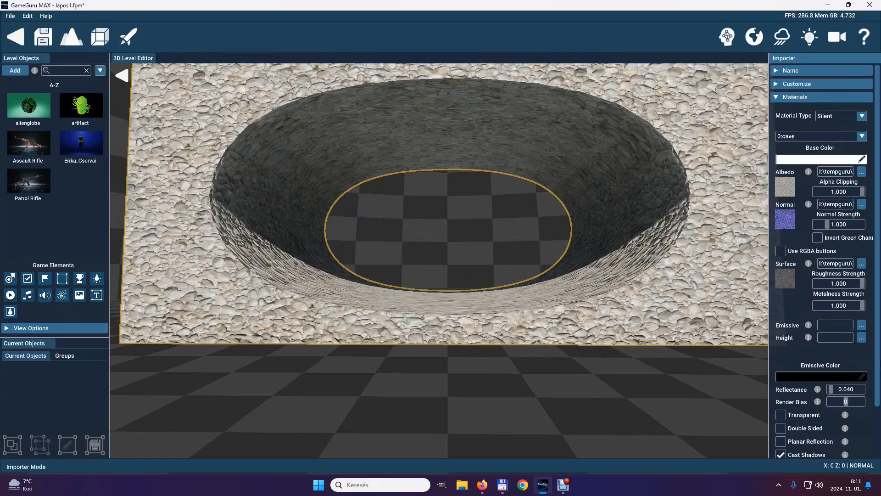
# Try the Transparent option on the cave material, turn it back off and inspect the gravel texture inside the opening.
pyautogui.click(778, 416)
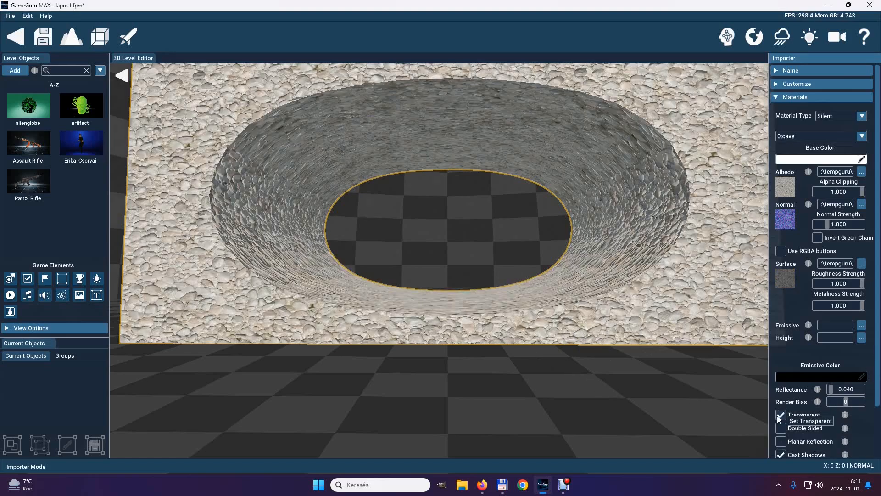
pyautogui.click(779, 416)
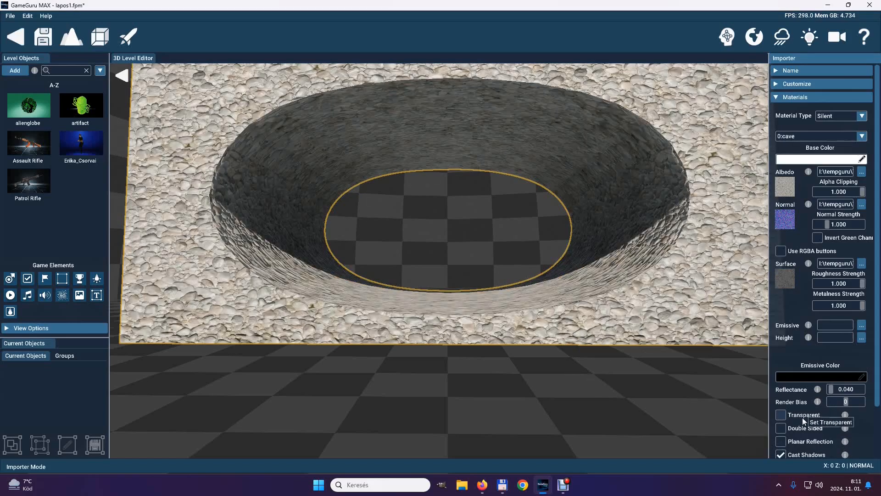
pyautogui.scroll(-3, 879, 388)
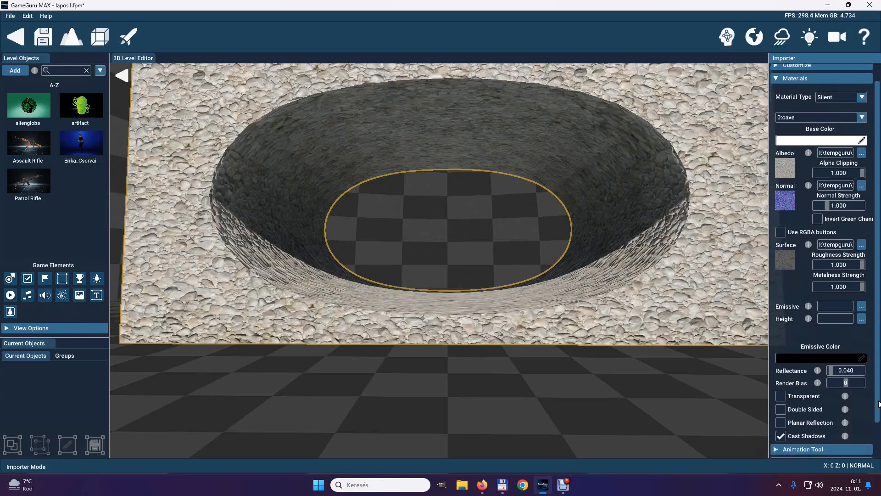
pyautogui.moveTo(597, 405); pyautogui.dragTo(435, 250, button='right')
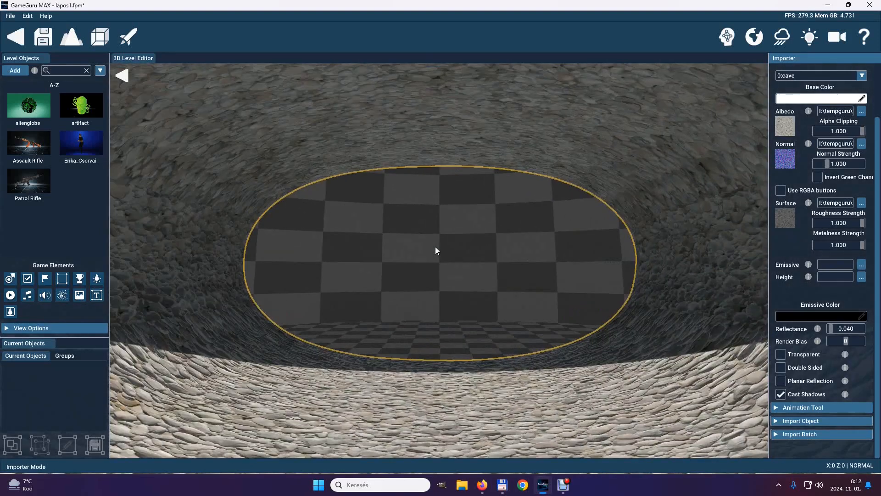
pyautogui.scroll(2, 874, 275)
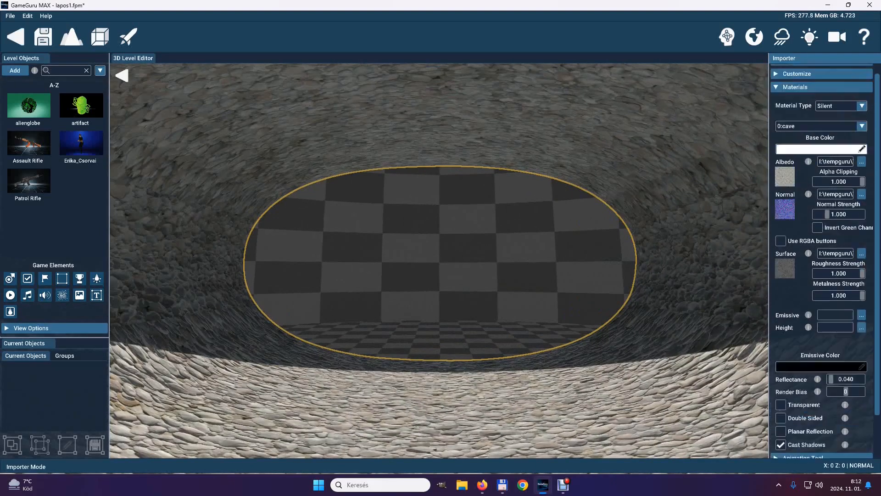
# Import the cave object into the epuletek folder under entitybank User and add it to the object library.
pyautogui.click(776, 97)
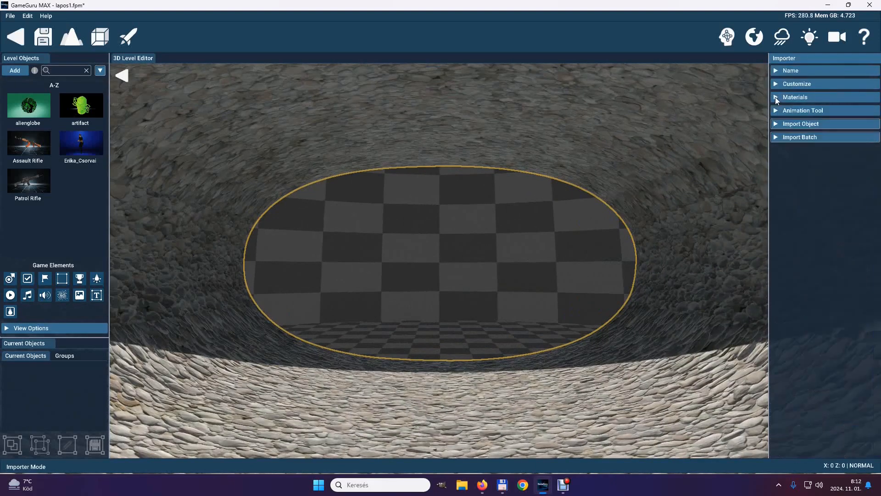
pyautogui.click(775, 125)
pyautogui.click(855, 148)
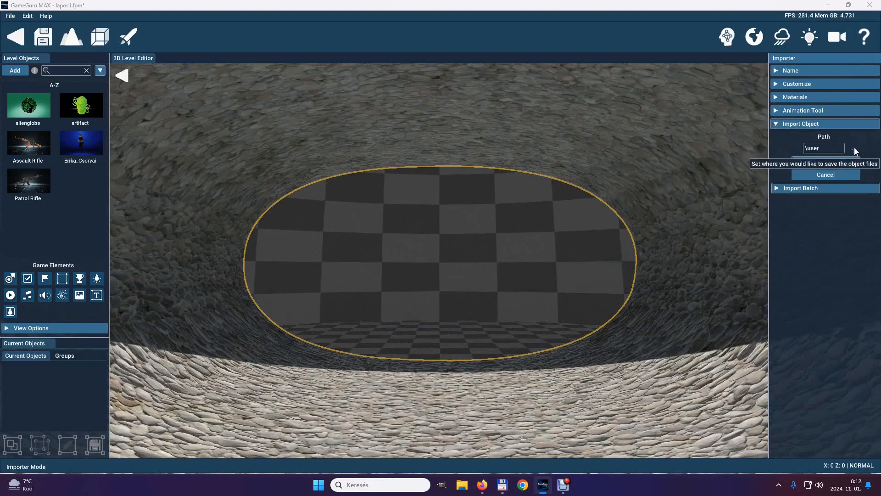
pyautogui.moveTo(503, 223); pyautogui.dragTo(503, 246)
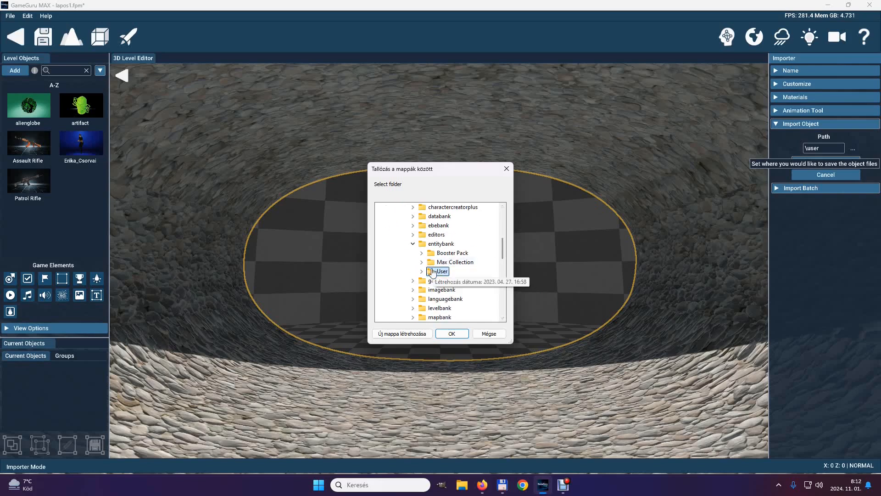
pyautogui.doubleClick(433, 271)
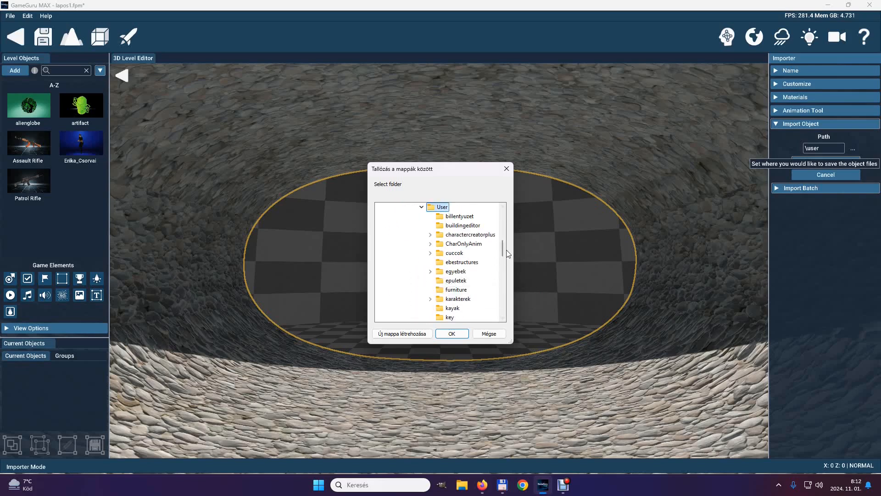
pyautogui.moveTo(503, 250); pyautogui.dragTo(503, 260)
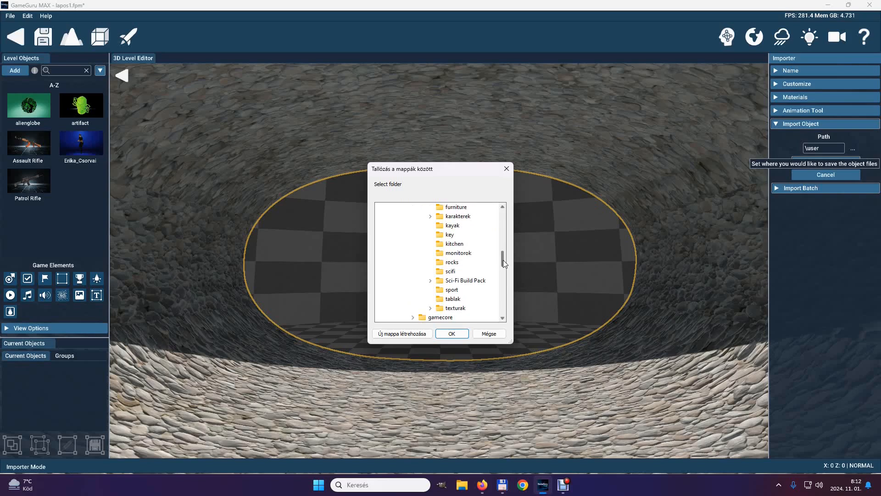
pyautogui.moveTo(503, 259); pyautogui.dragTo(504, 255)
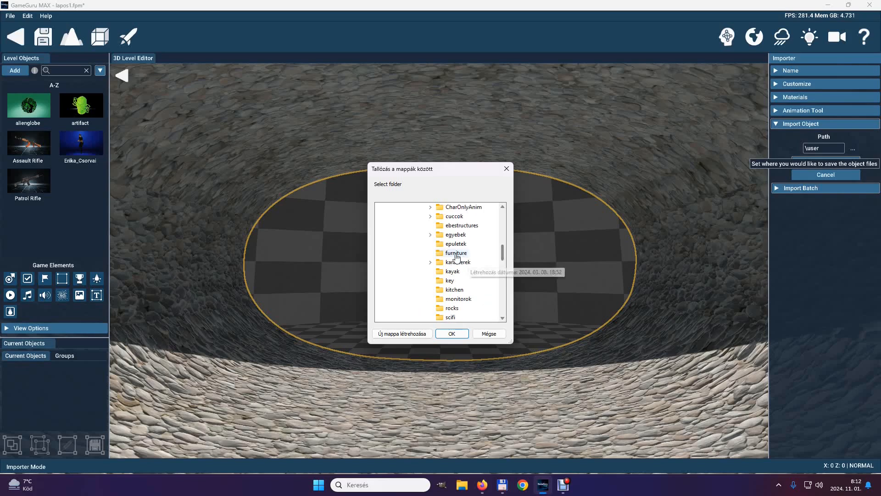
pyautogui.click(444, 244)
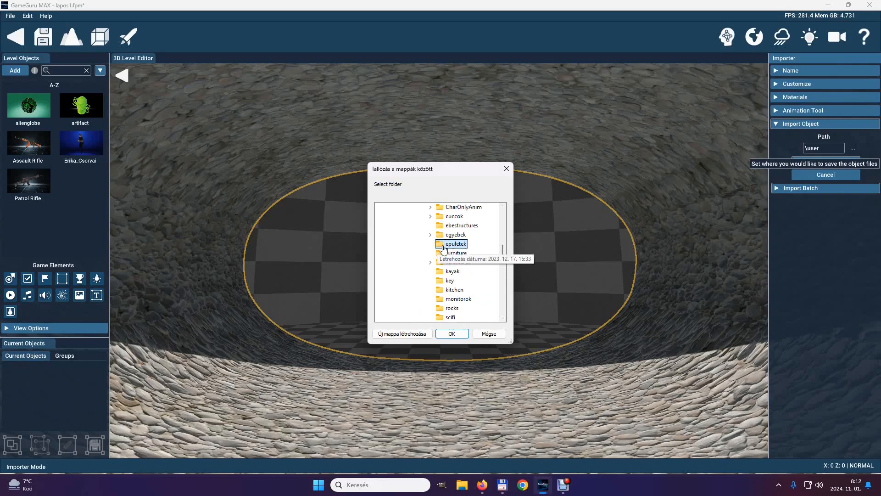
pyautogui.click(452, 334)
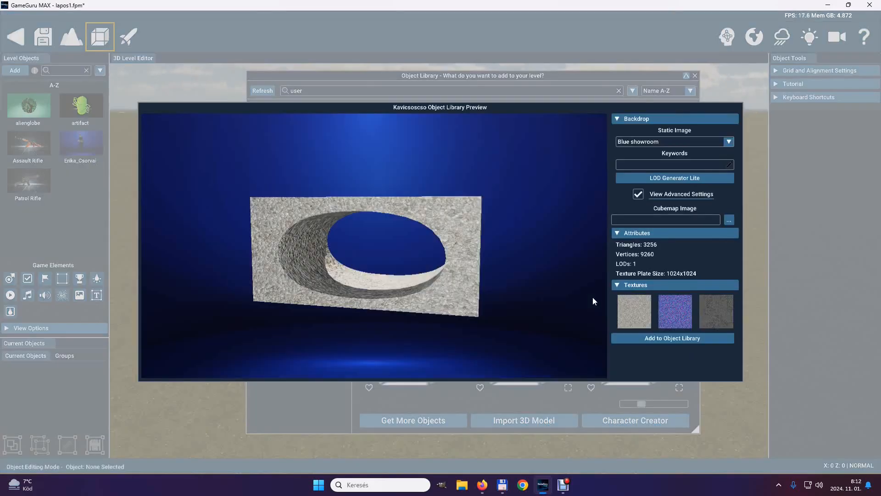
pyautogui.click(666, 340)
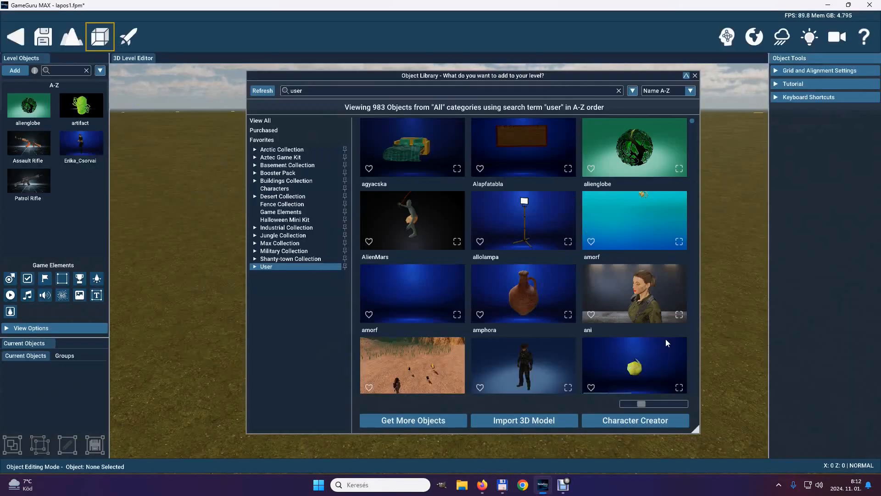
# Add the Kavicsoscso object from the library's User Epuletek category to the level.
pyautogui.click(254, 267)
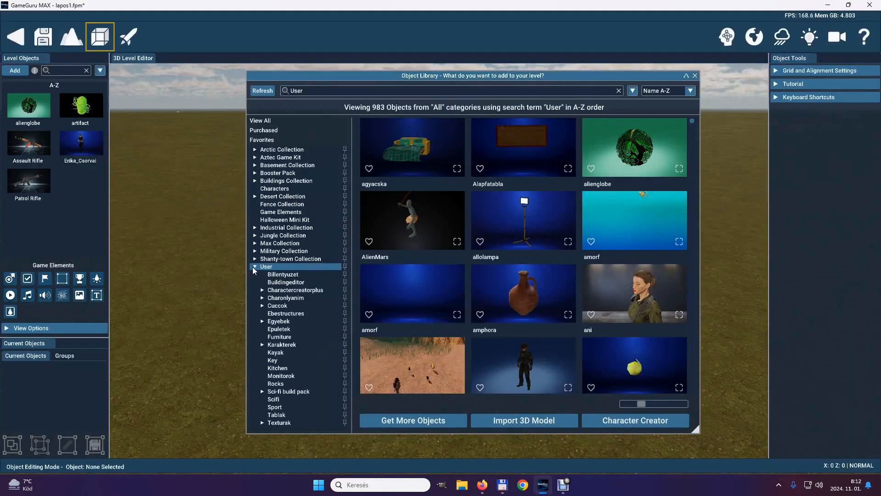
pyautogui.click(278, 329)
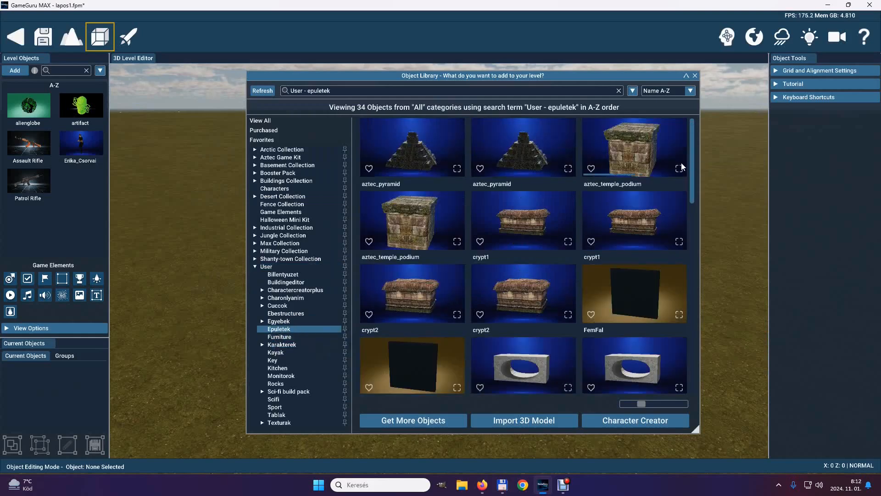
pyautogui.moveTo(692, 163); pyautogui.dragTo(692, 201)
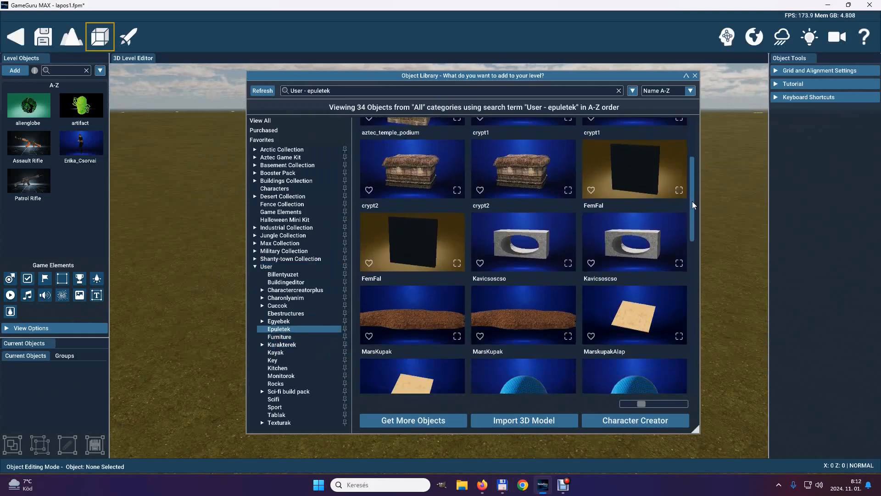
pyautogui.click(635, 239)
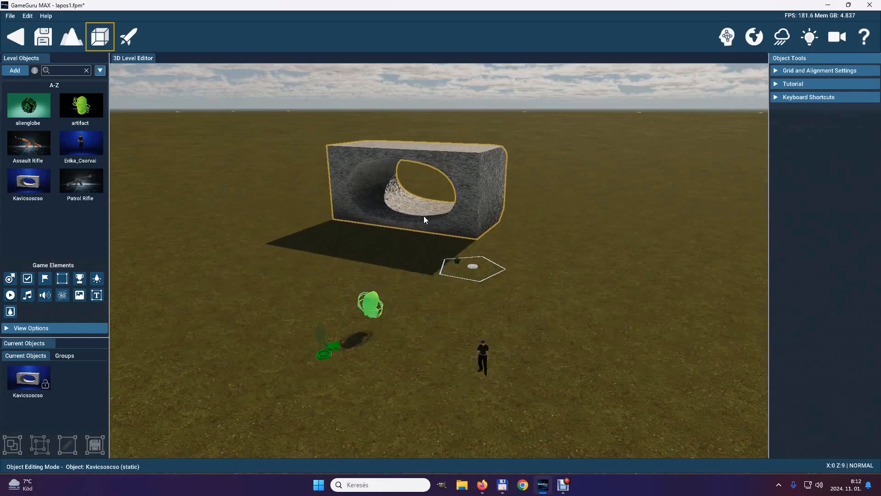
# Place the Kavicsoscso object on the terrain and test the level, walking around it and through its opening to inspect the gravel texture.
pyautogui.click(424, 215)
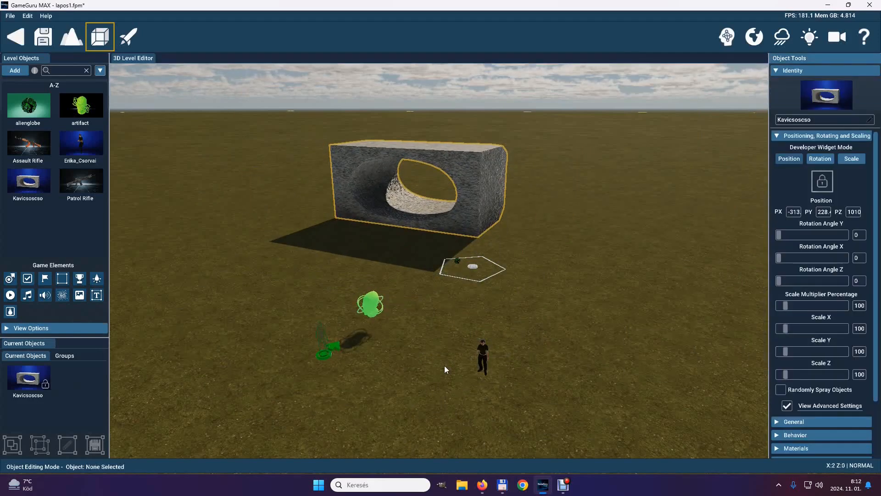
pyautogui.click(132, 37)
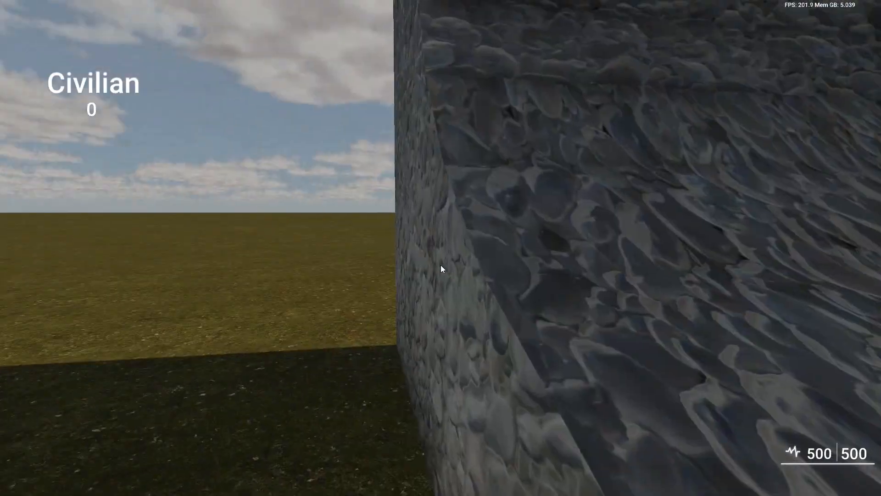
pyautogui.press('w')
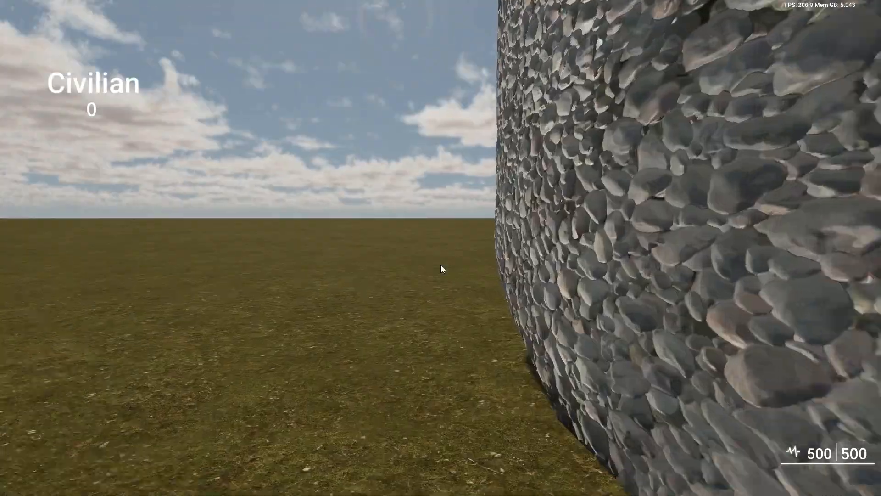
pyautogui.press('w')
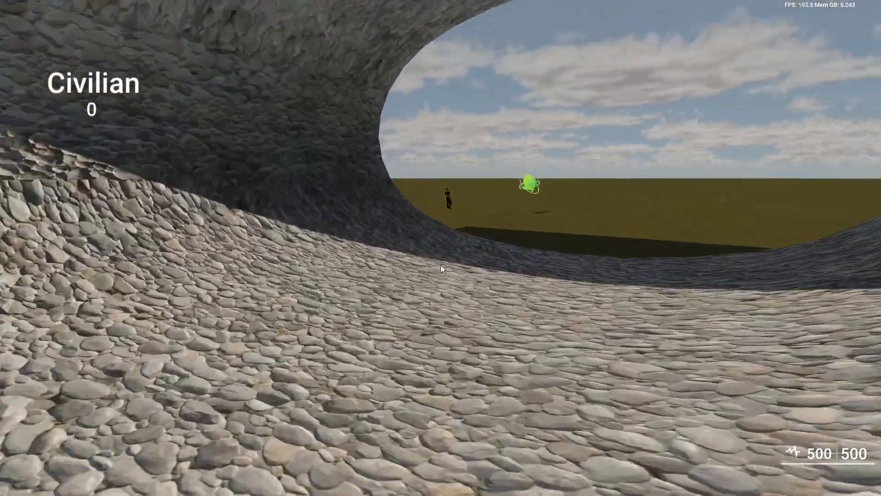
pyautogui.press('w')
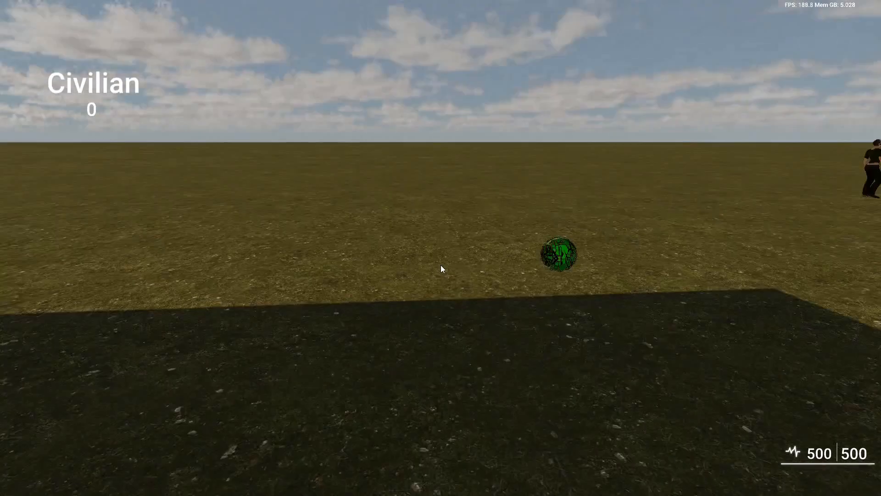
pyautogui.press('w')
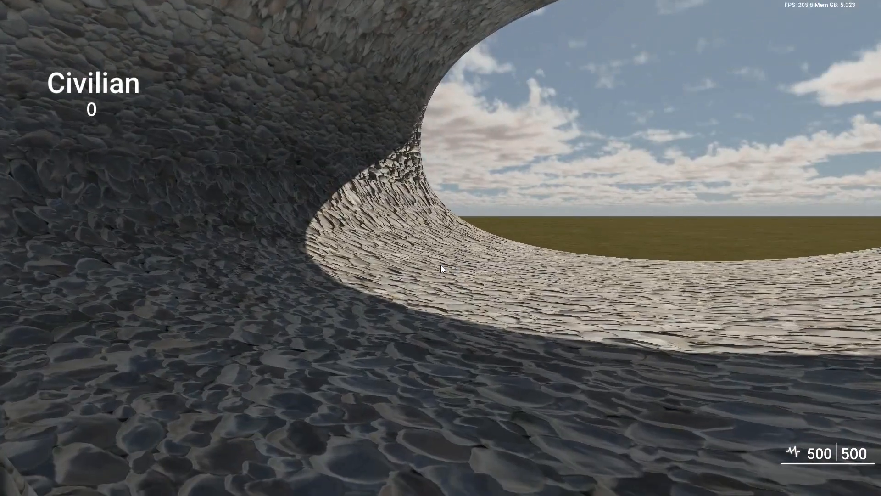